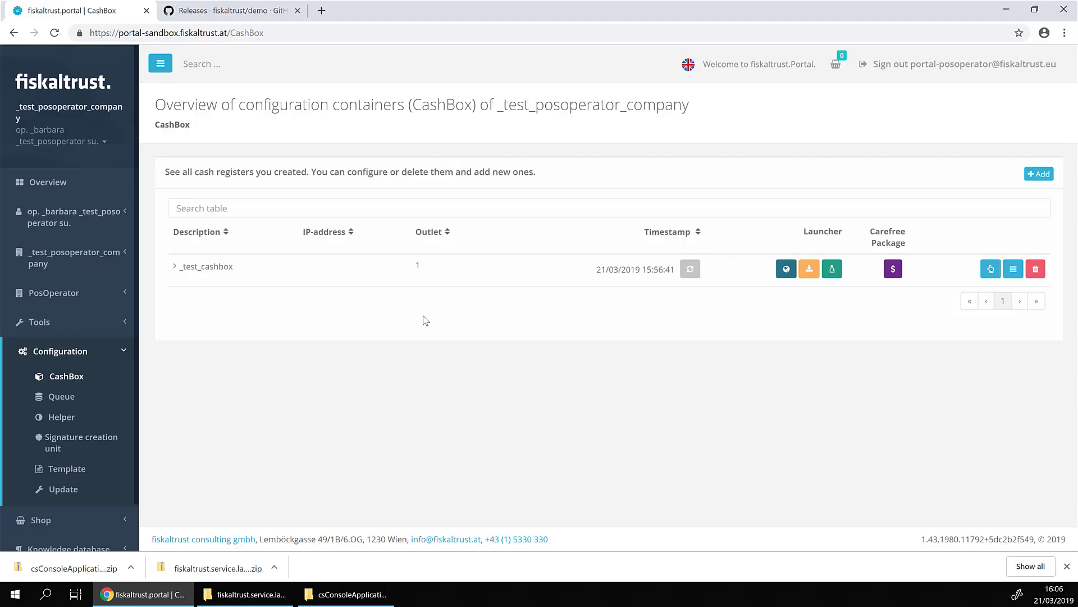
Step: Expand the _test_cashbox row to show its CashBoxId, access token and _test_queue
left_click(278, 260)
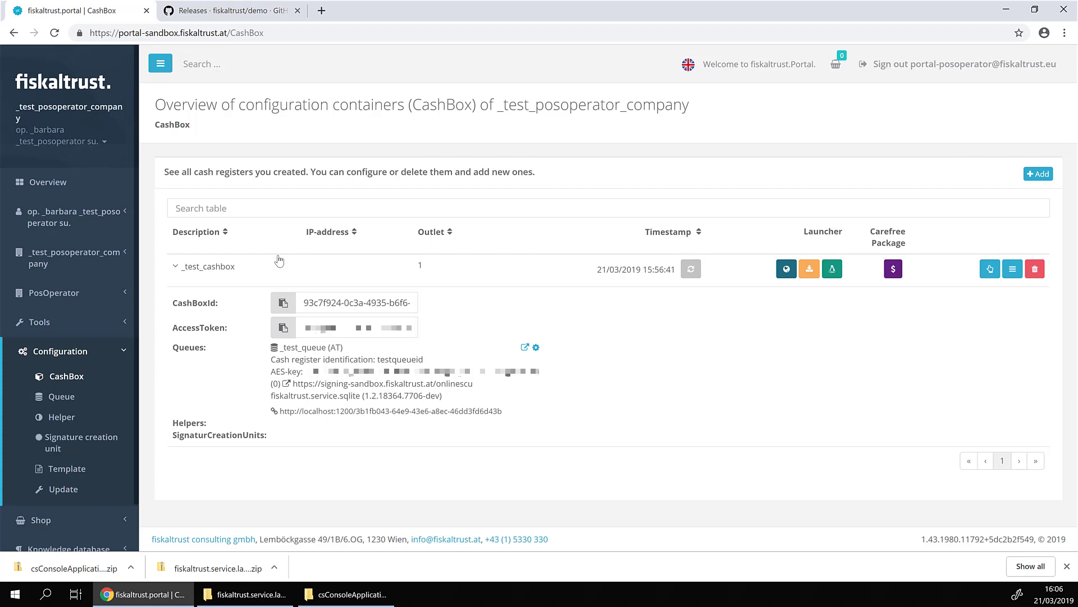
Step: Create and save a helper described as _test_rest_helper using the fiskaltrust.service.helper.rest package
left_click(57, 427)
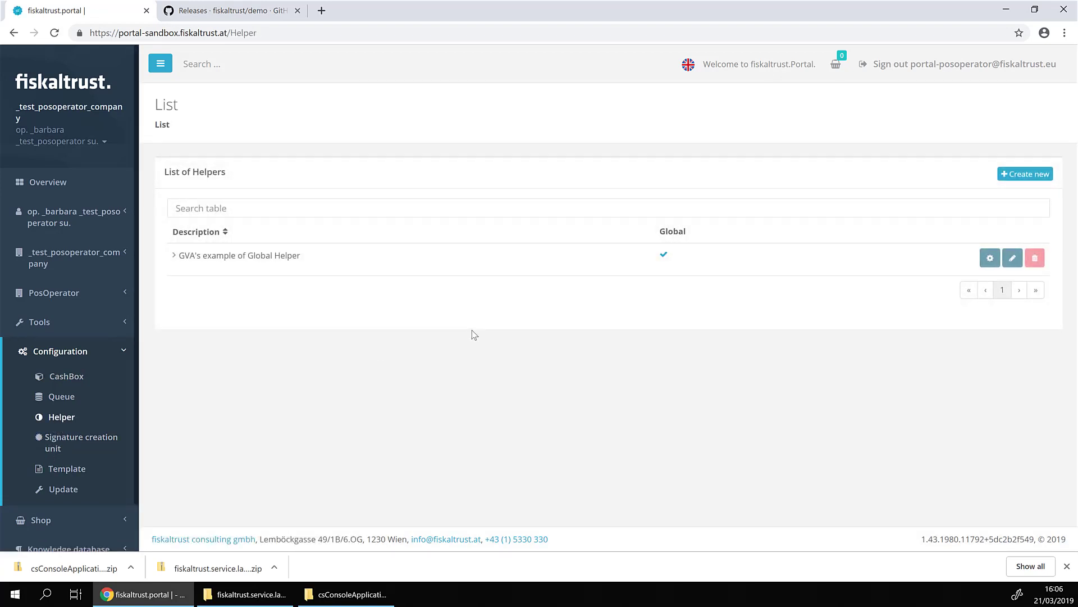
left_click(1016, 175)
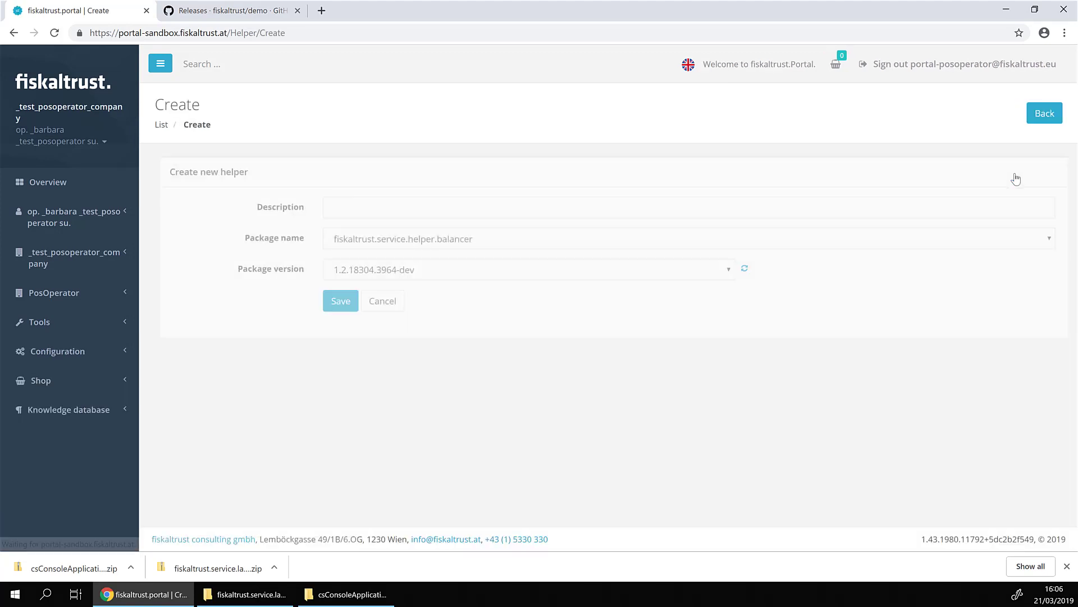
left_click(801, 208)
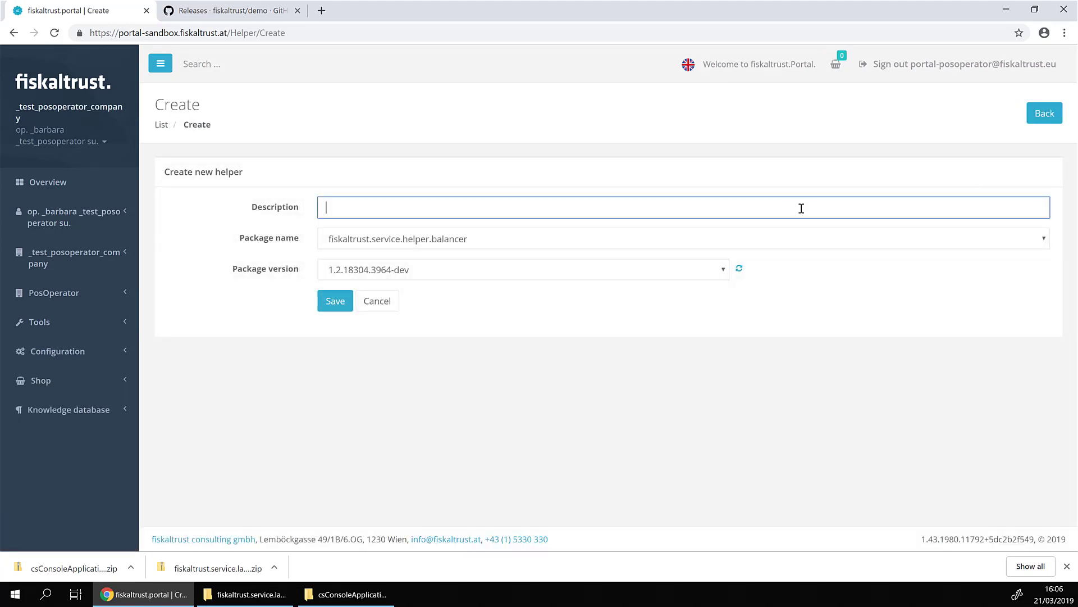
type("_tes")
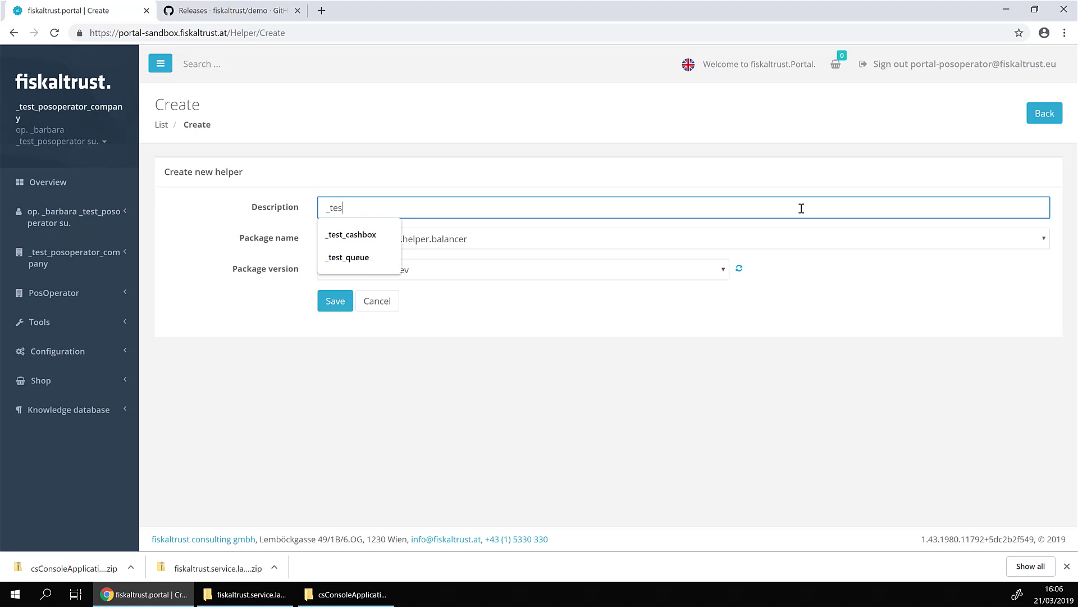
type("t_res")
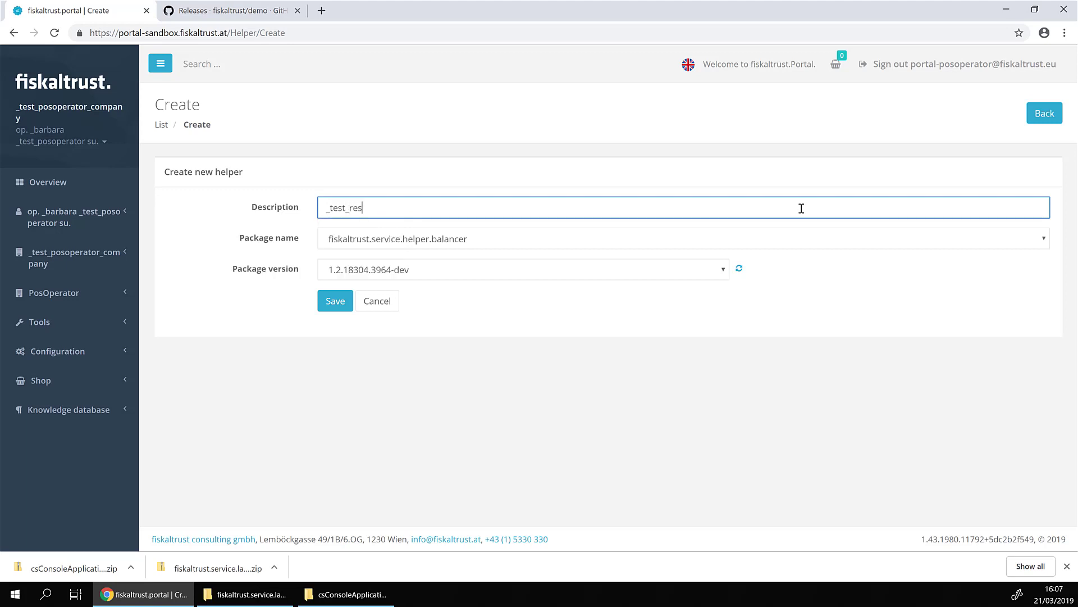
type("t_helper")
left_click(762, 240)
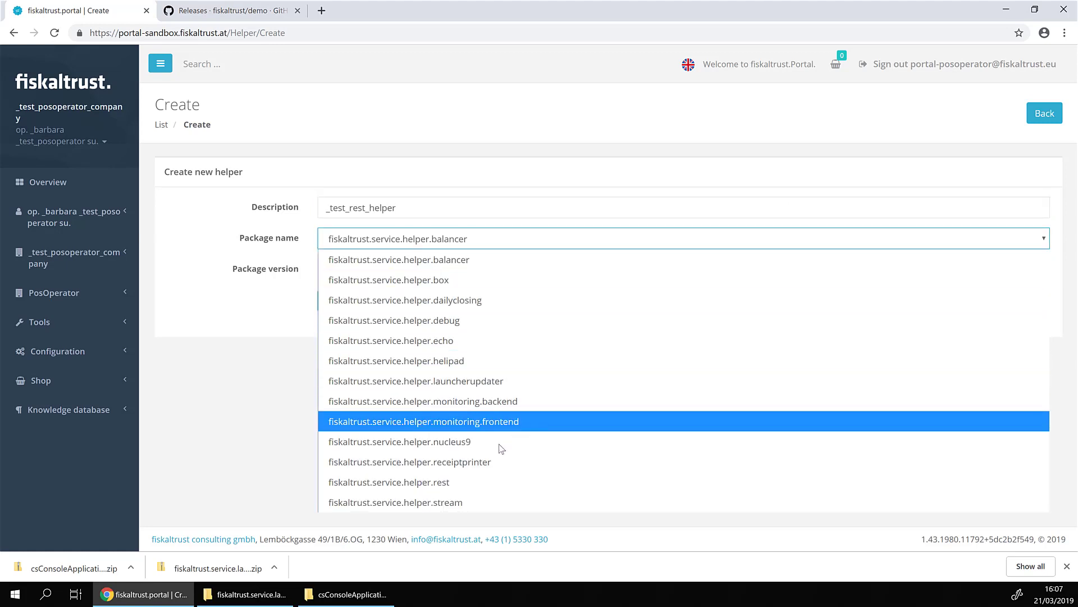
left_click(459, 481)
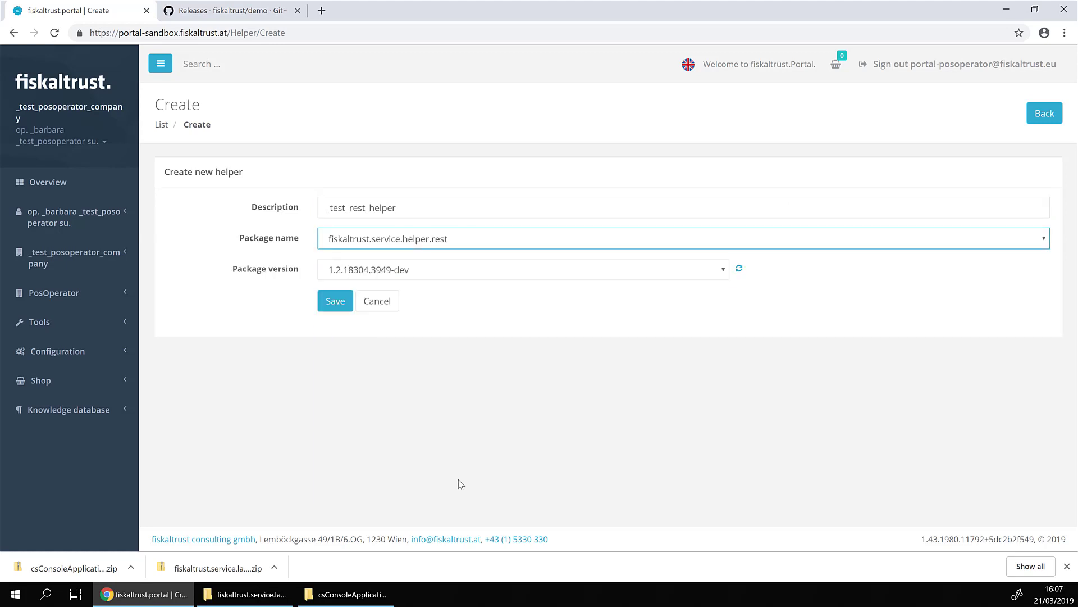
left_click(345, 304)
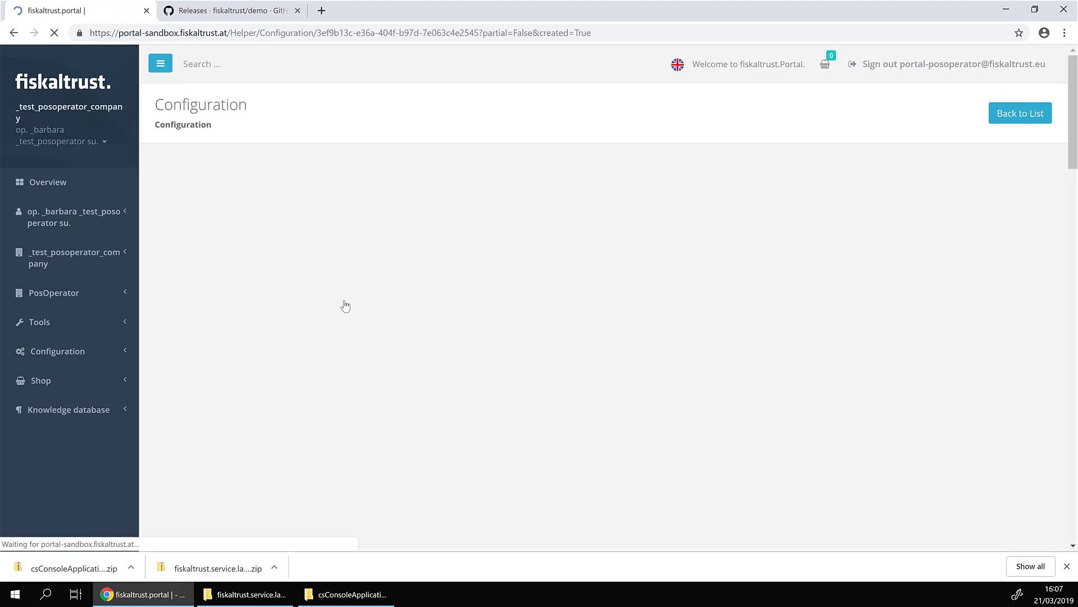
scroll(344, 304, "down", 1)
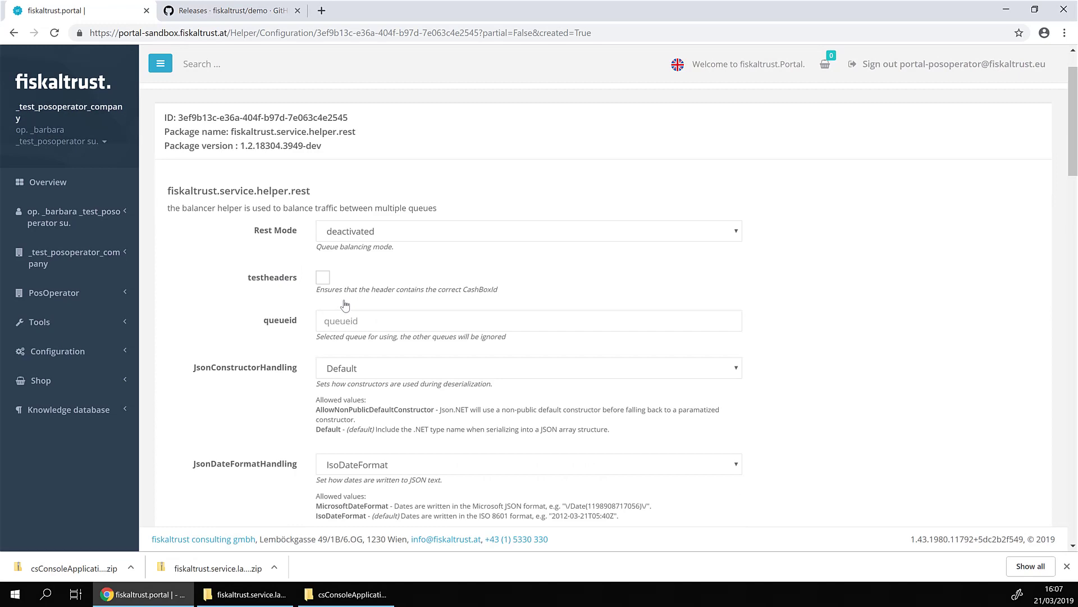
scroll(345, 303, "down", 1)
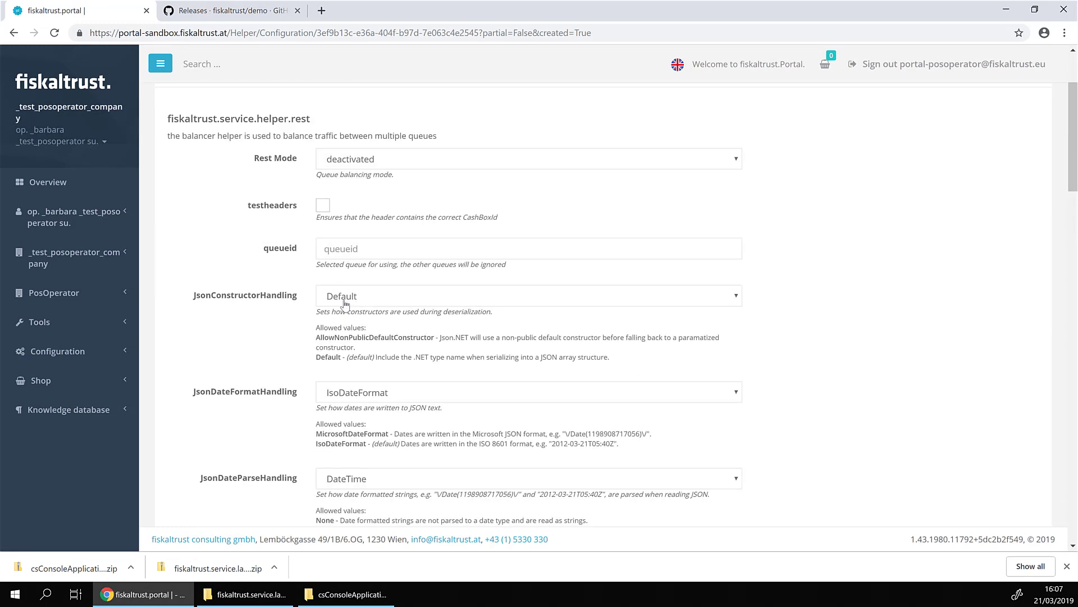
scroll(345, 303, "down", 1)
scroll(345, 304, "down", 1)
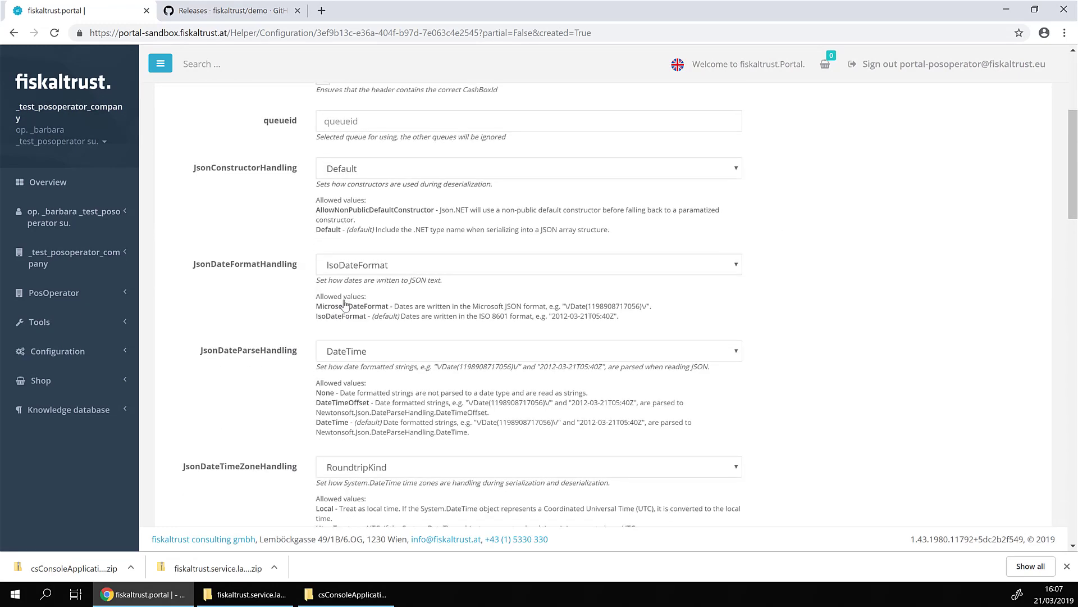
scroll(345, 304, "down", 1)
scroll(345, 304, "down", 2)
scroll(345, 303, "down", 1)
scroll(345, 304, "down", 2)
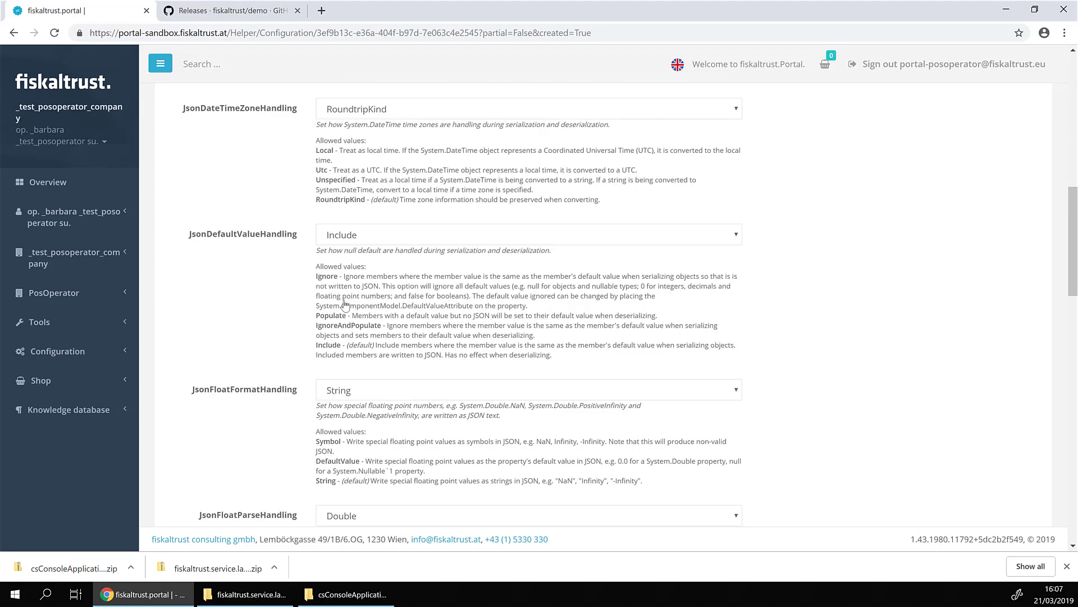
scroll(345, 303, "down", 3)
scroll(345, 304, "down", 2)
scroll(345, 304, "down", 3)
scroll(345, 304, "down", 2)
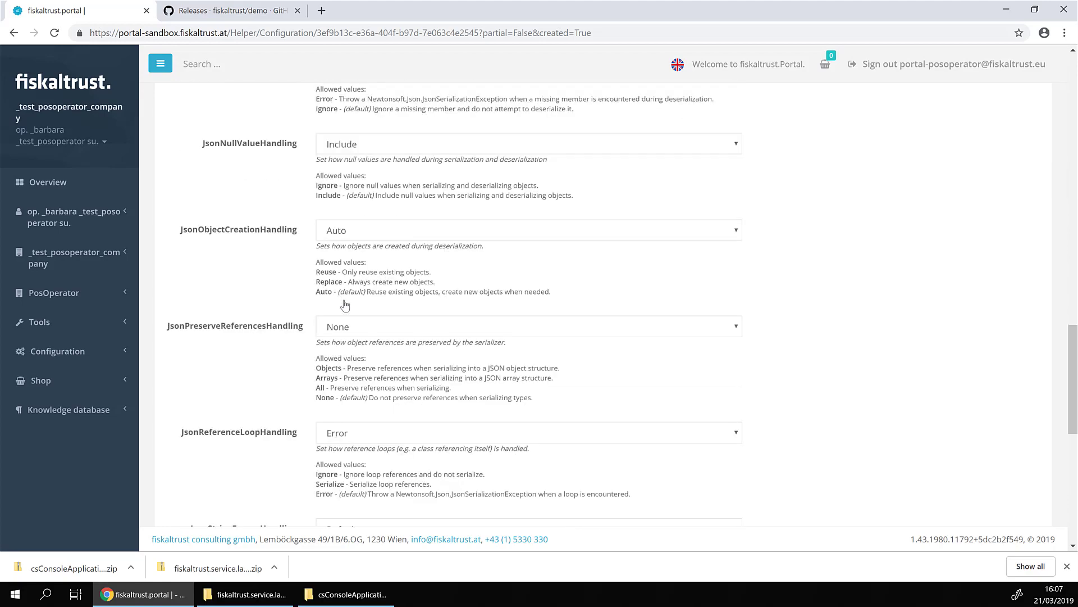
scroll(345, 304, "down", 4)
scroll(345, 304, "down", 4)
scroll(344, 303, "down", 1)
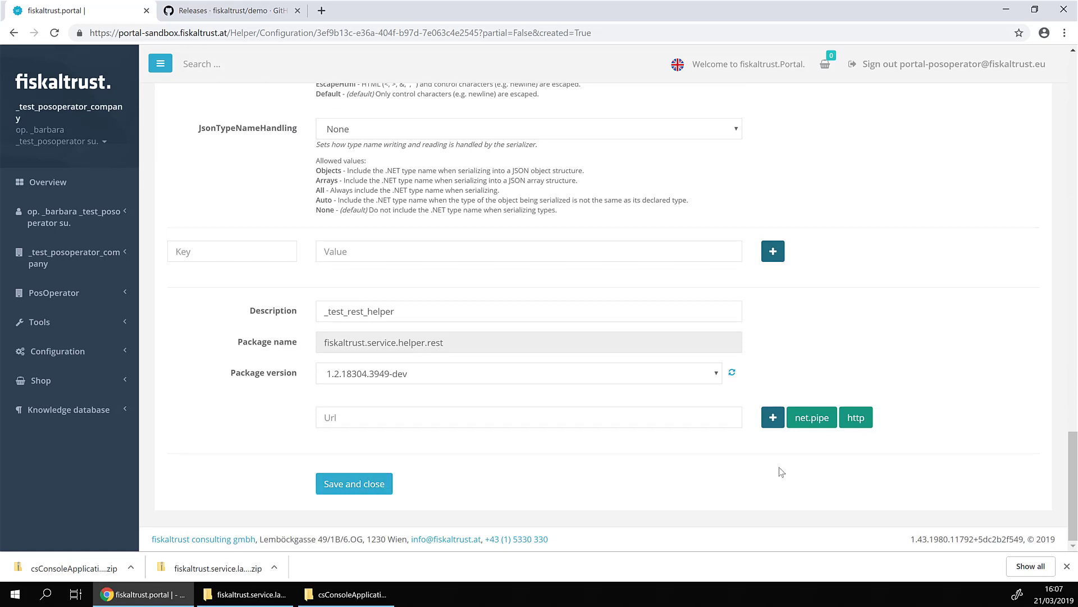
left_click(864, 423)
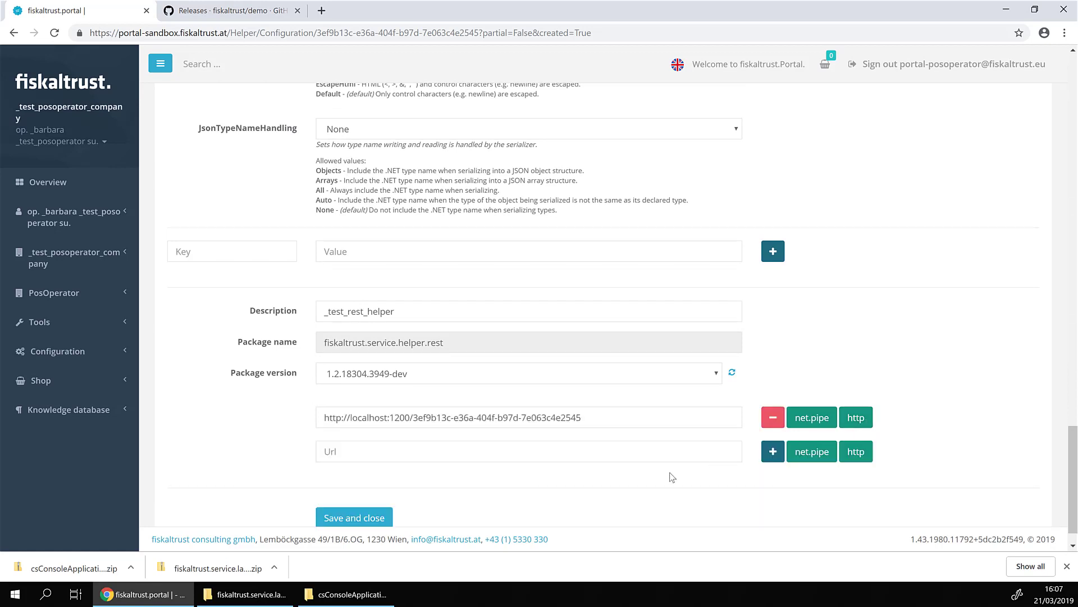
left_click(355, 525)
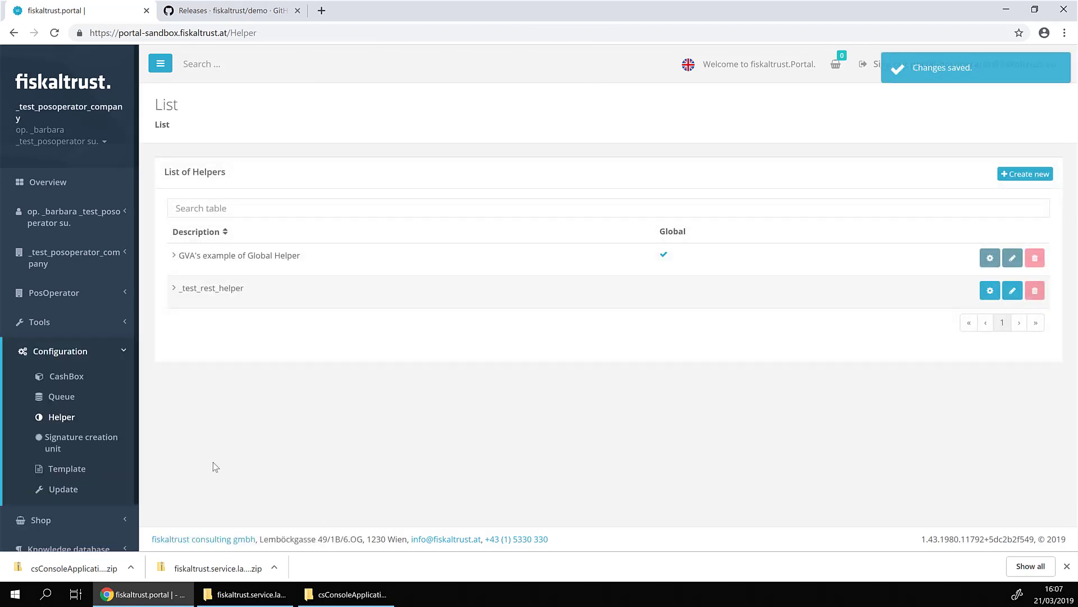
Step: Add _test_rest_helper to _test_cashbox, save it, and rebuild the cashbox configuration
left_click(201, 288)
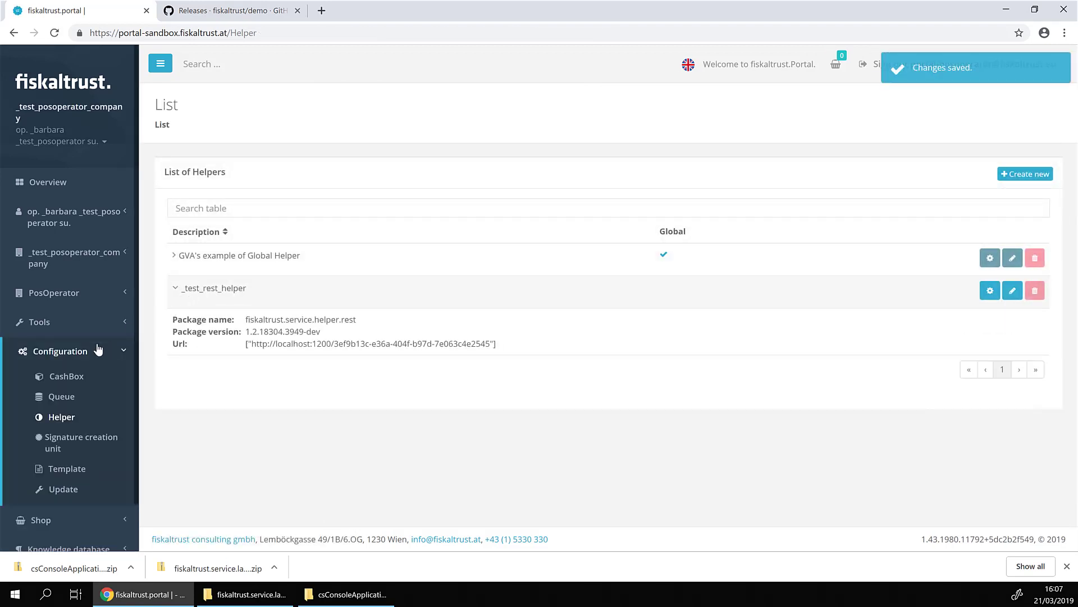
left_click(68, 377)
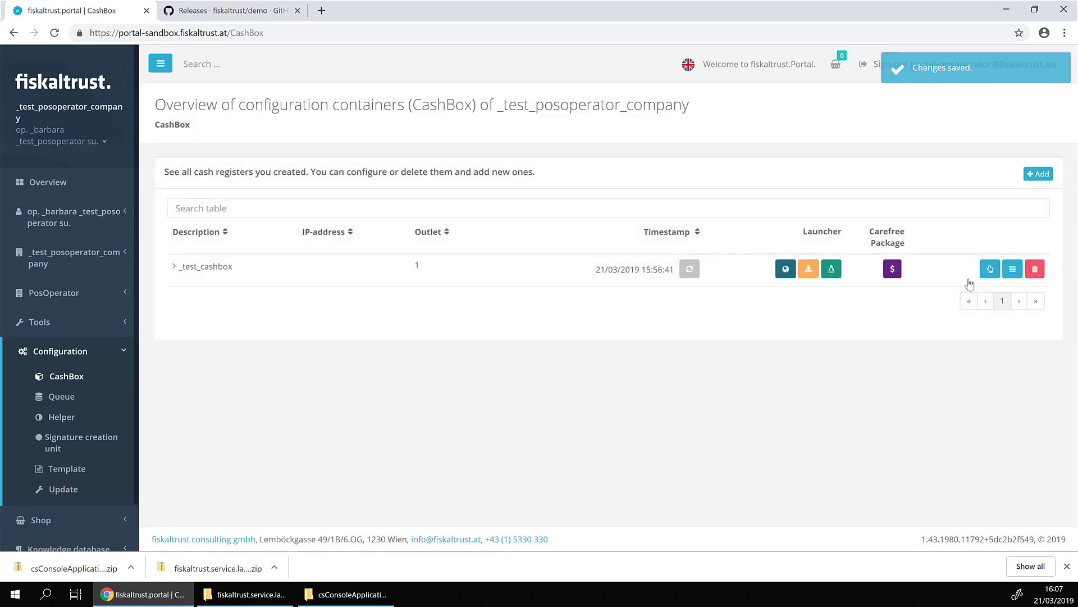
left_click(990, 269)
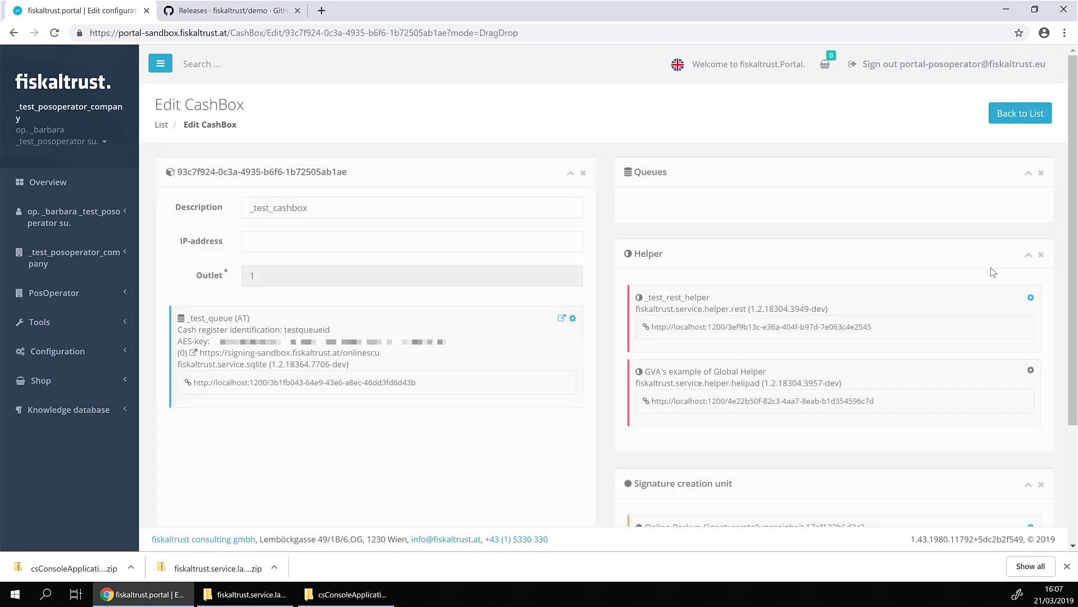
left_click_drag(790, 336, 373, 448)
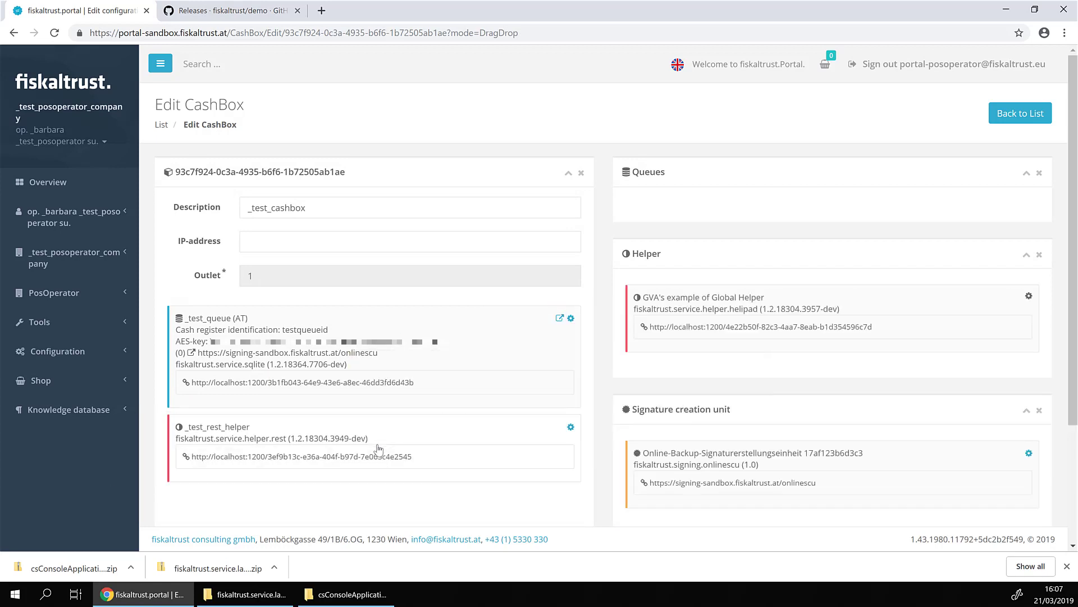
scroll(378, 448, "down", 3)
left_click(266, 487)
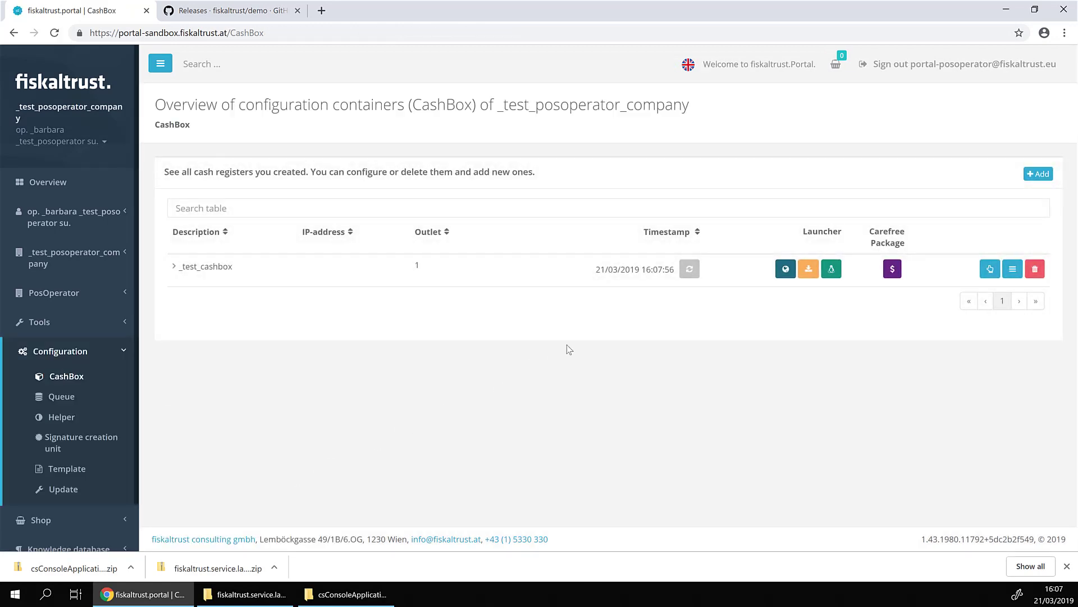
left_click(689, 272)
Step: Run the launcher's test.cmd as administrator
left_click(291, 597)
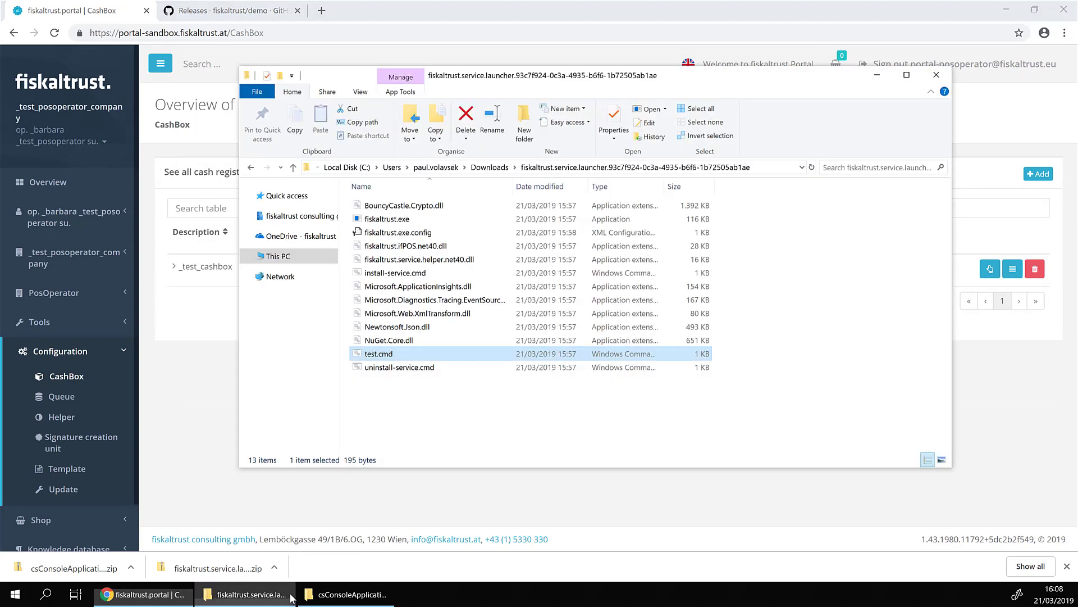
right_click(457, 354)
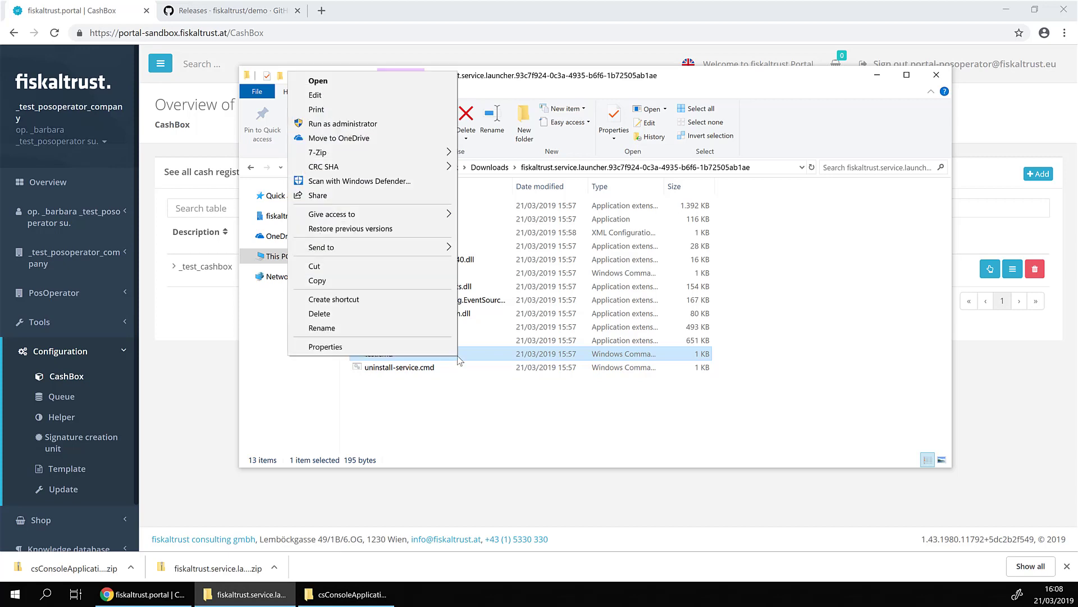
left_click(371, 123)
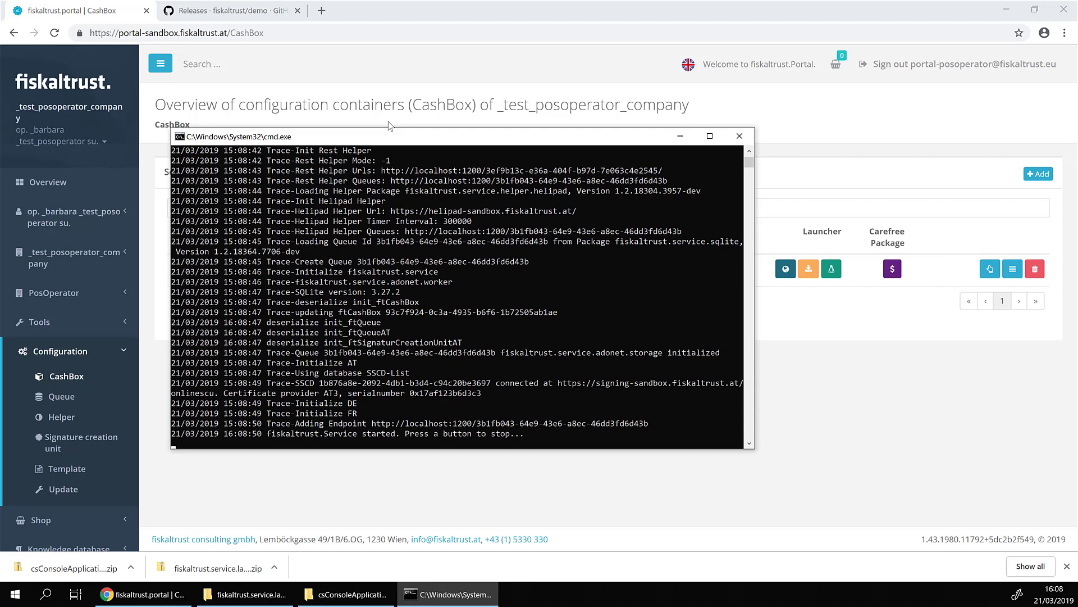
Step: Once the service has started, switch to the fiskaltrust/demo GitHub releases page
left_click(258, 17)
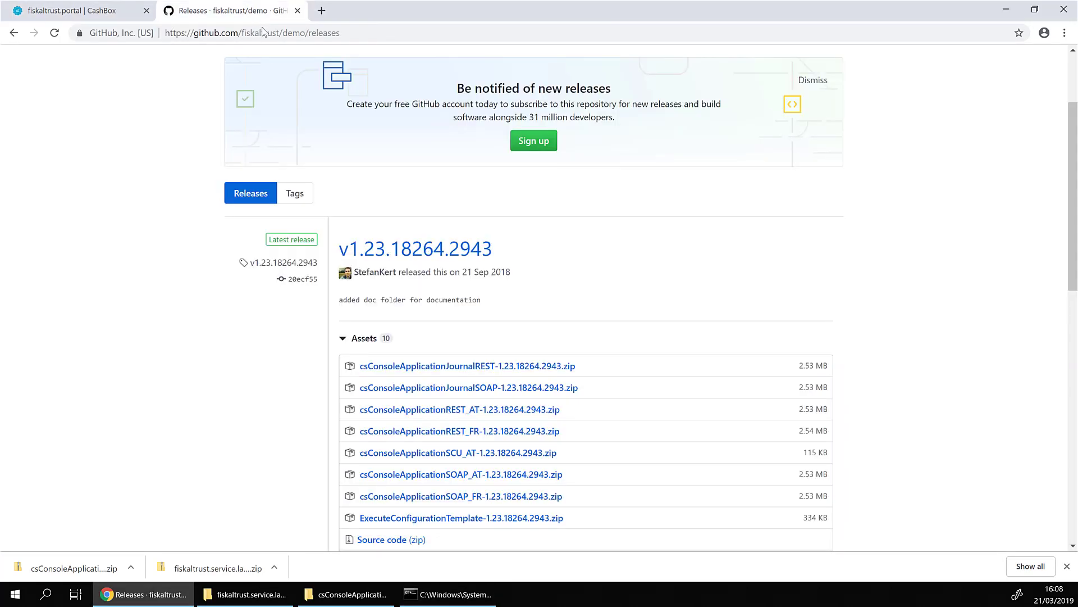
Step: Download csConsoleApplicationREST_AT-1.23.18264.2943.zip and select it in the Downloads folder
left_click(536, 412)
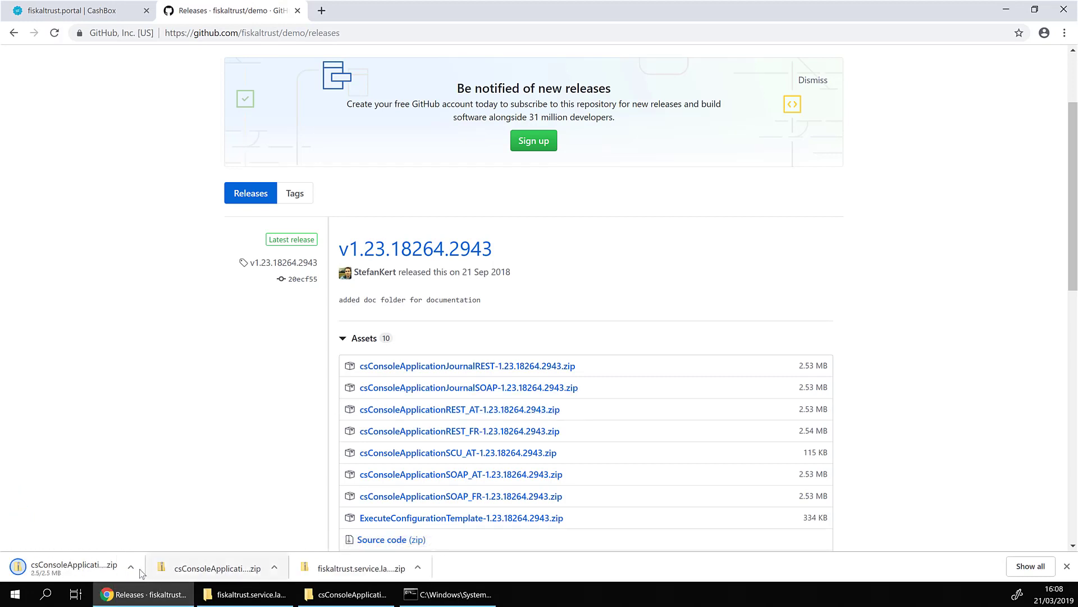
left_click(132, 568)
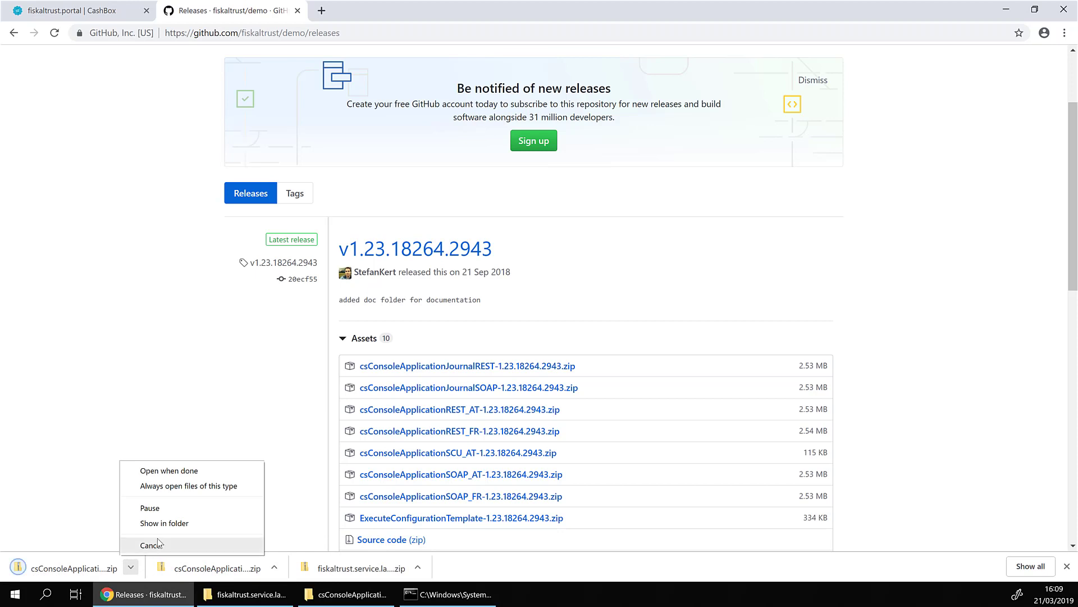
left_click(164, 523)
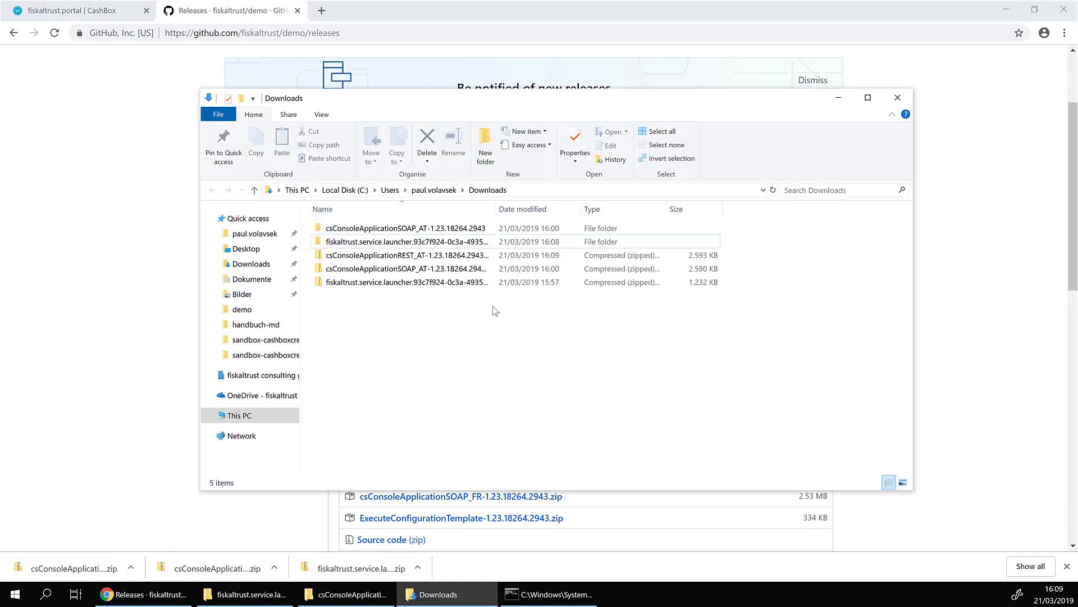
left_click(445, 257)
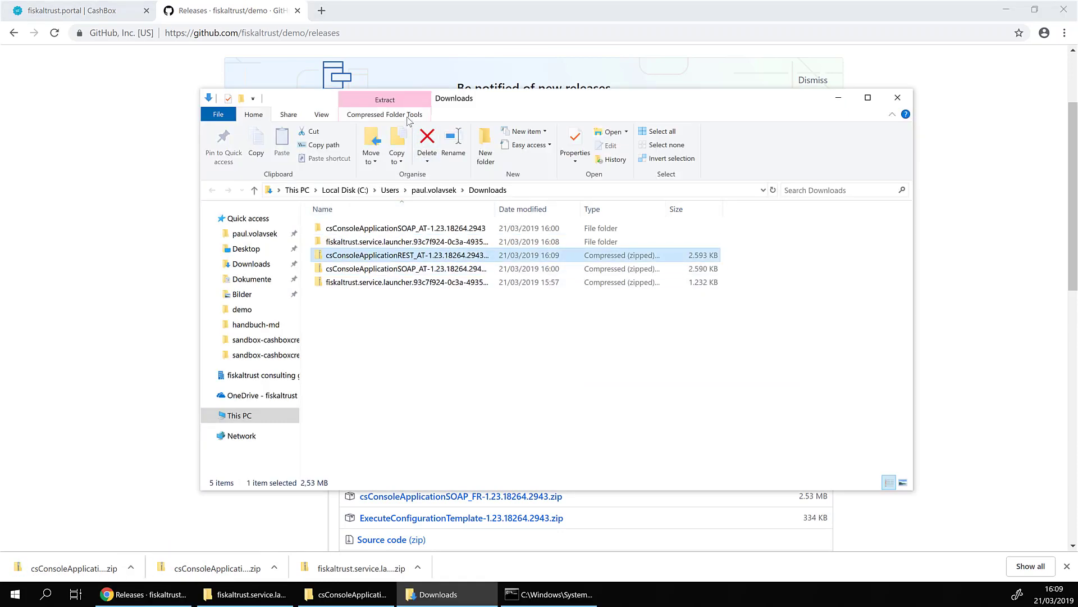
Step: Extract the REST_AT zip into Downloads and launch csConsoleApplicationREST_AT.exe from the new folder
left_click(410, 117)
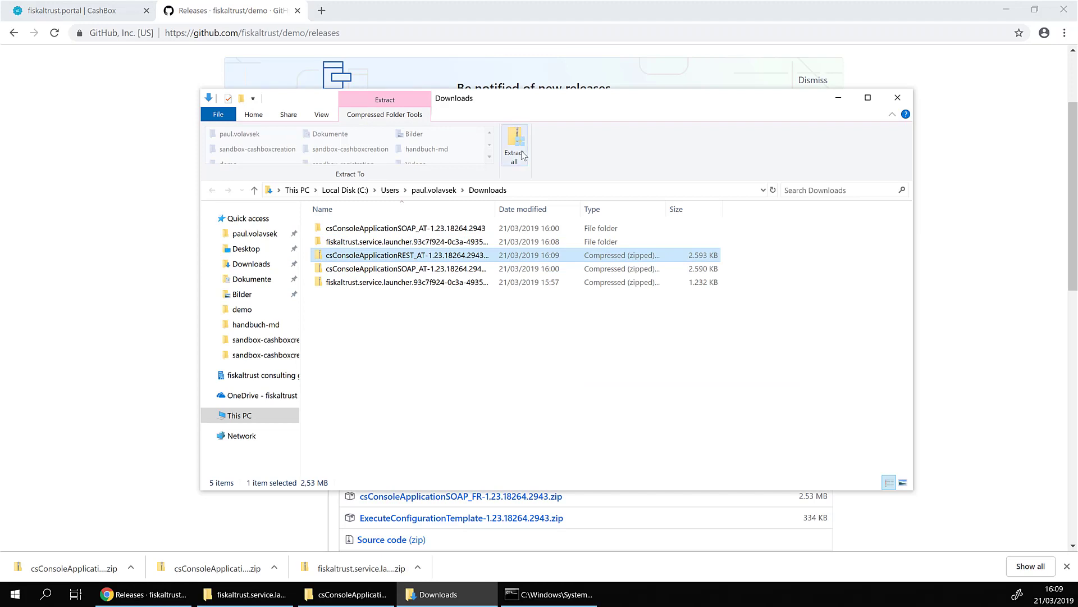
left_click(514, 155)
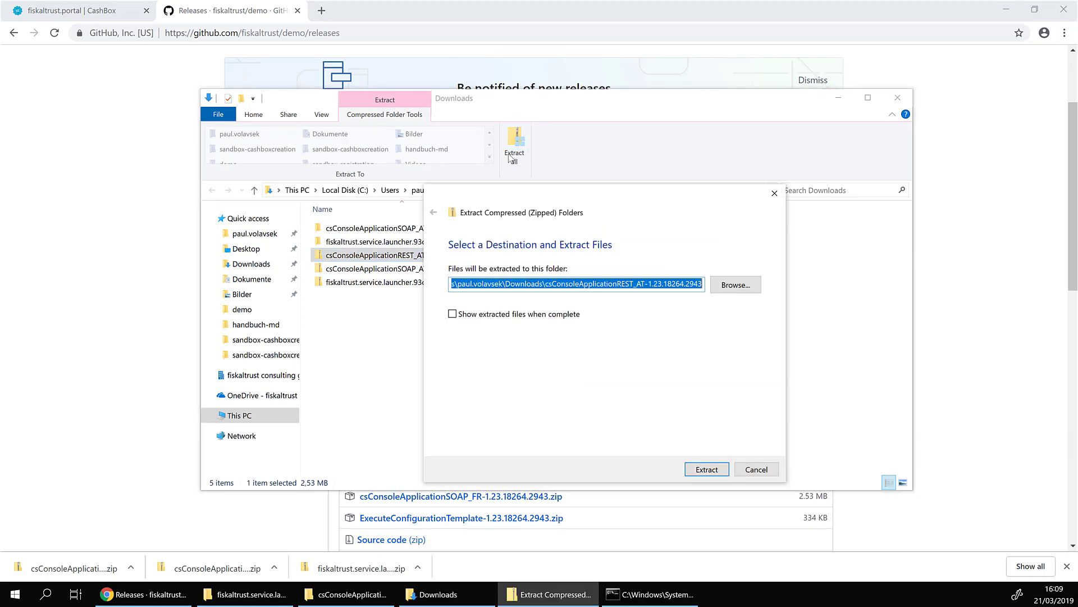
left_click(703, 469)
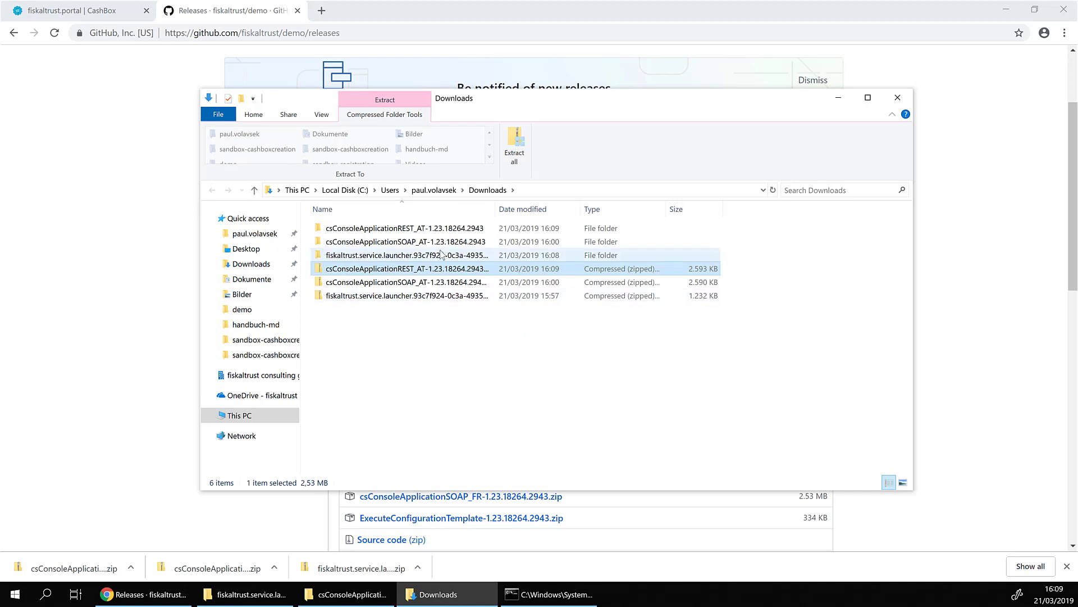
double_click(438, 233)
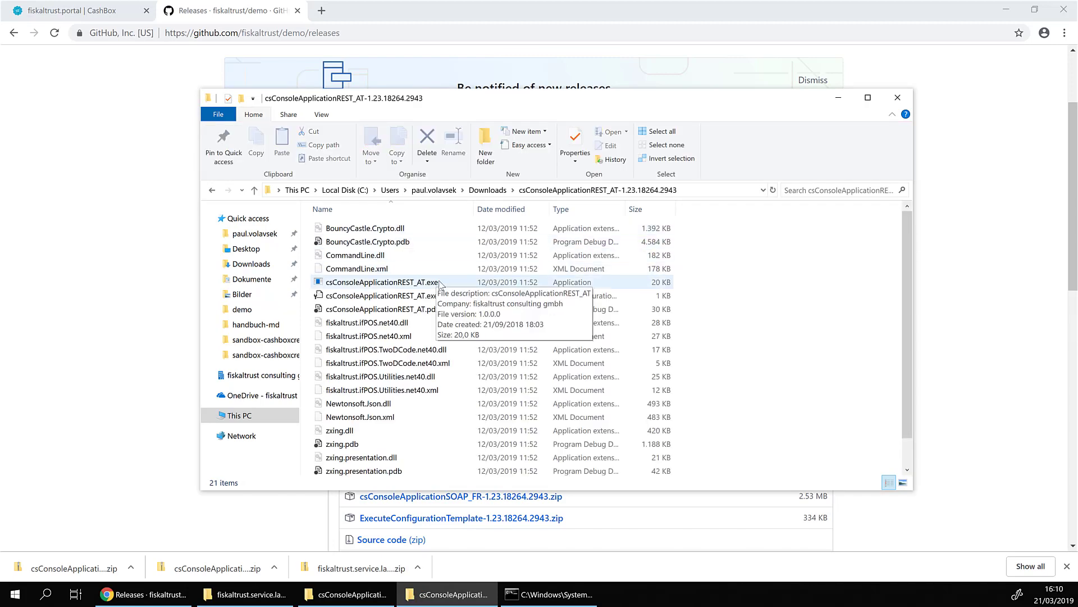
double_click(439, 282)
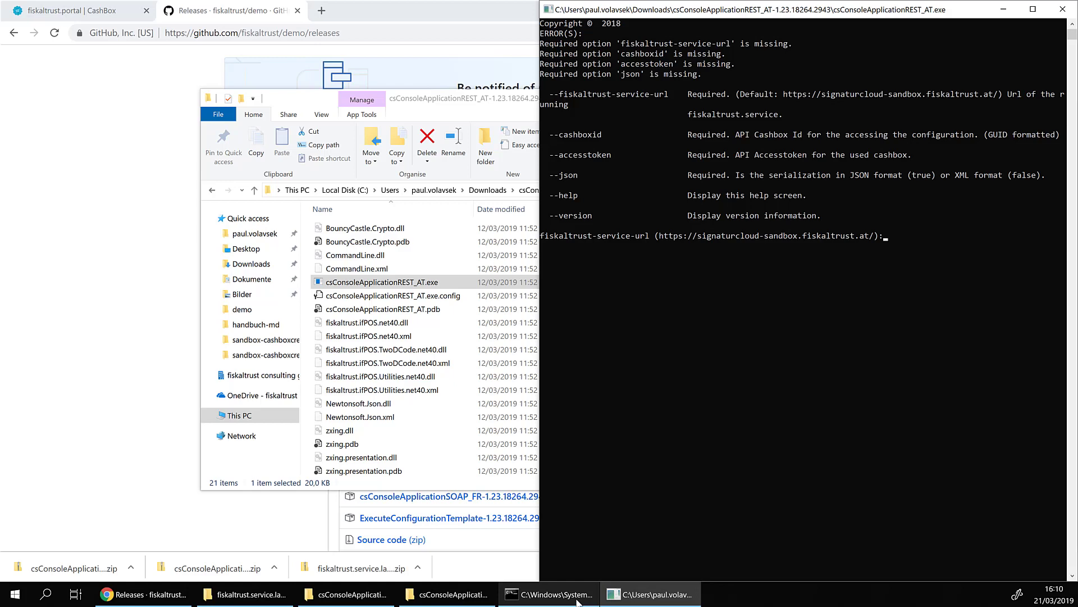
Step: Copy the REST helper's localhost:1200 URL from the launcher log
left_click(549, 594)
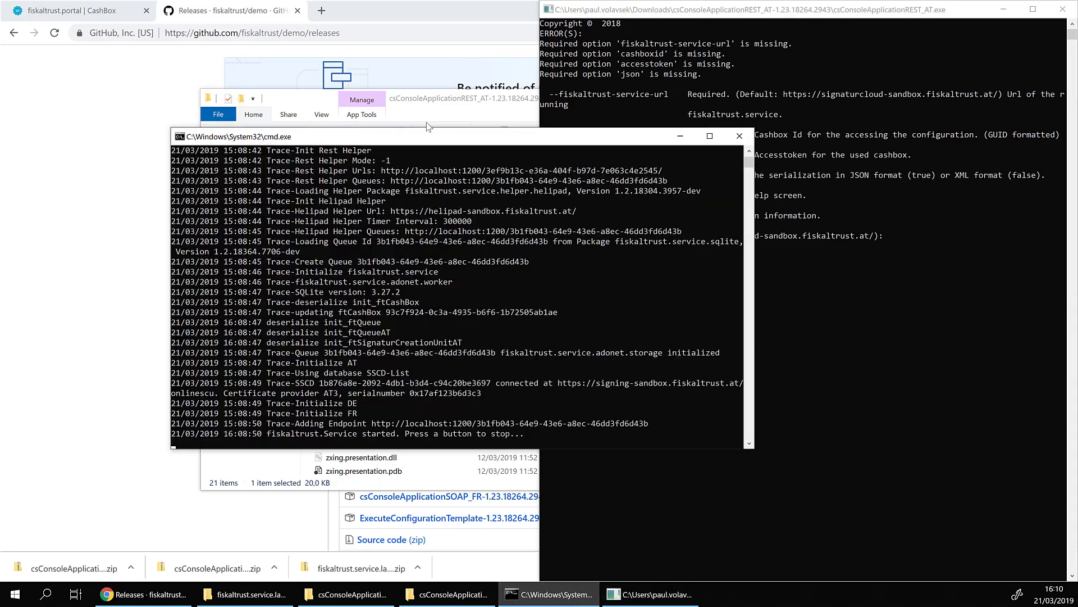
left_click_drag(444, 137, 2, 161)
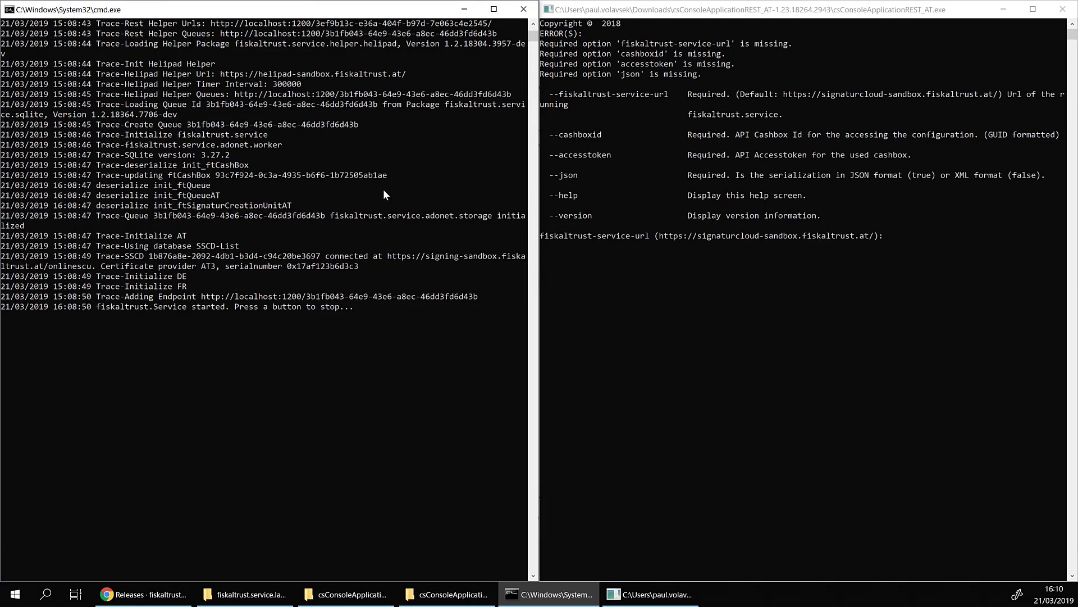
left_click(201, 296)
scroll(202, 300, "up", 7)
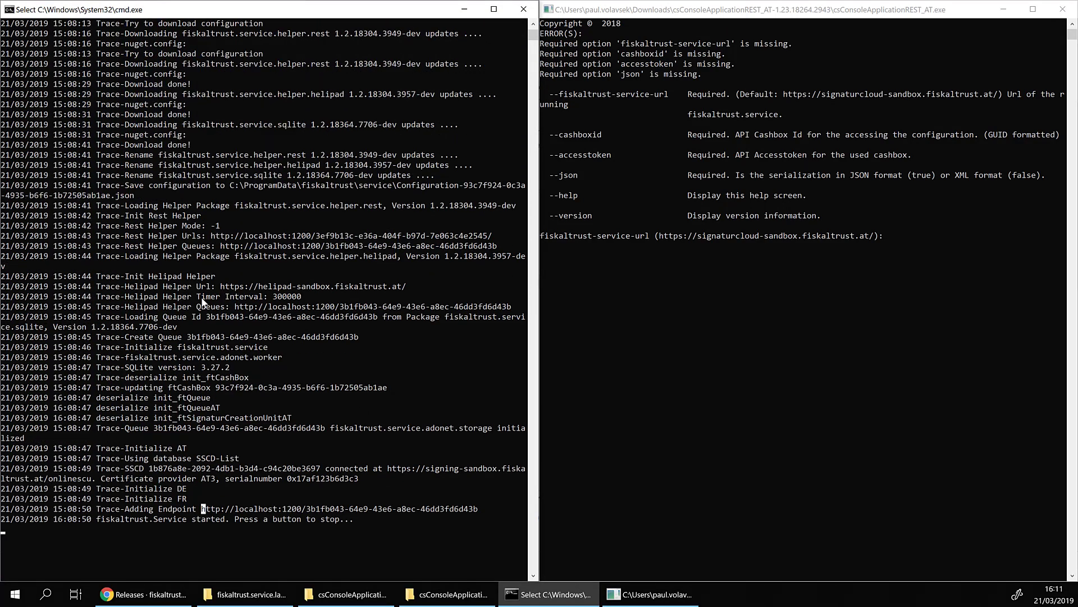
scroll(203, 302, "up", 2)
scroll(202, 302, "up", 1)
scroll(202, 302, "up", 1)
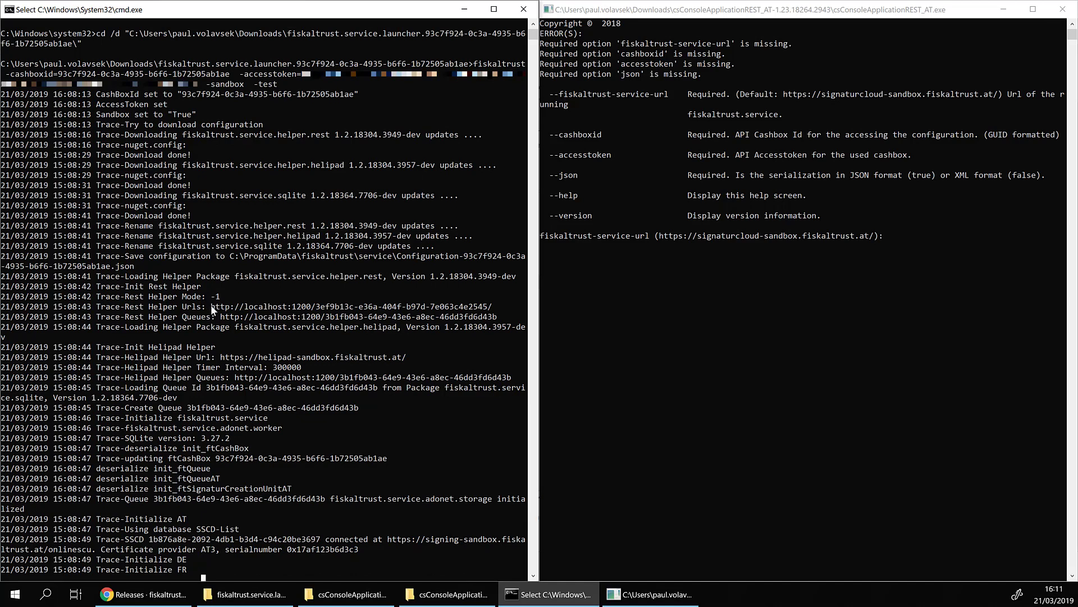
left_click_drag(211, 306, 494, 309)
key("super+c")
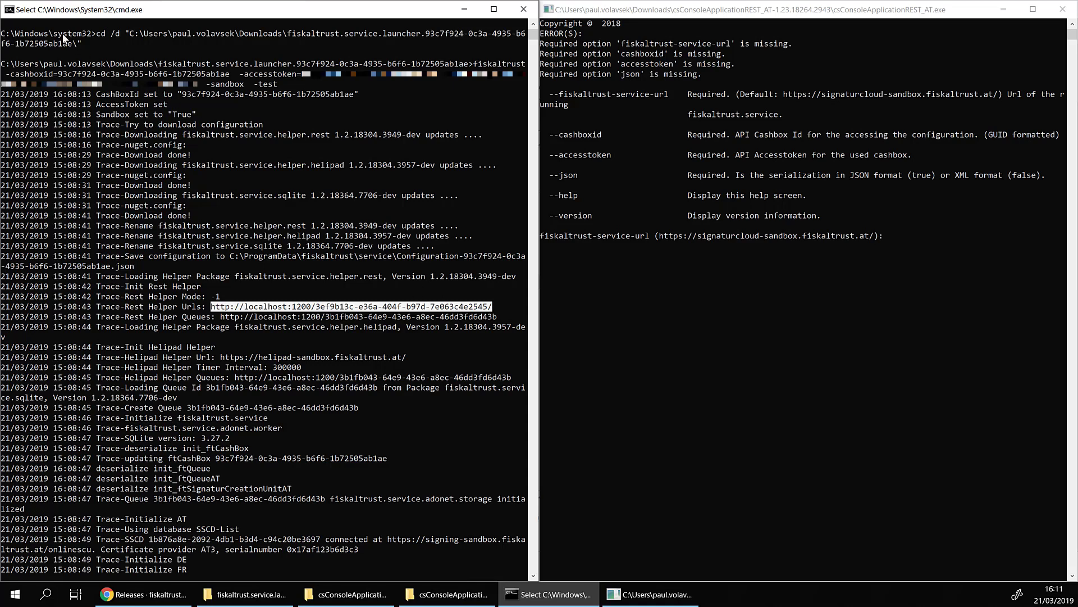
left_click(9, 10)
mouse_move(22, 92)
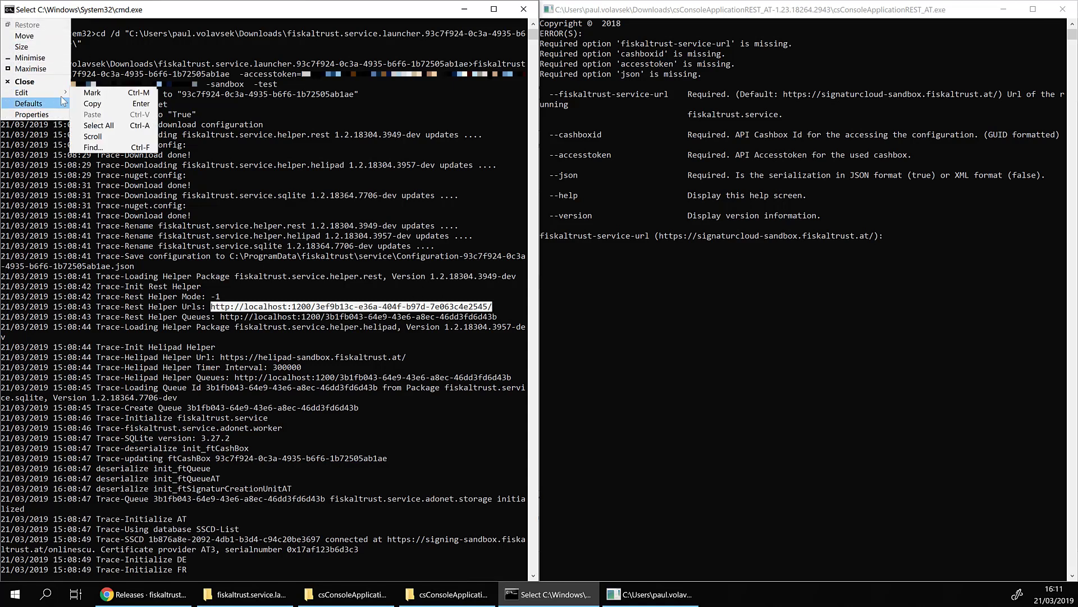
left_click(87, 105)
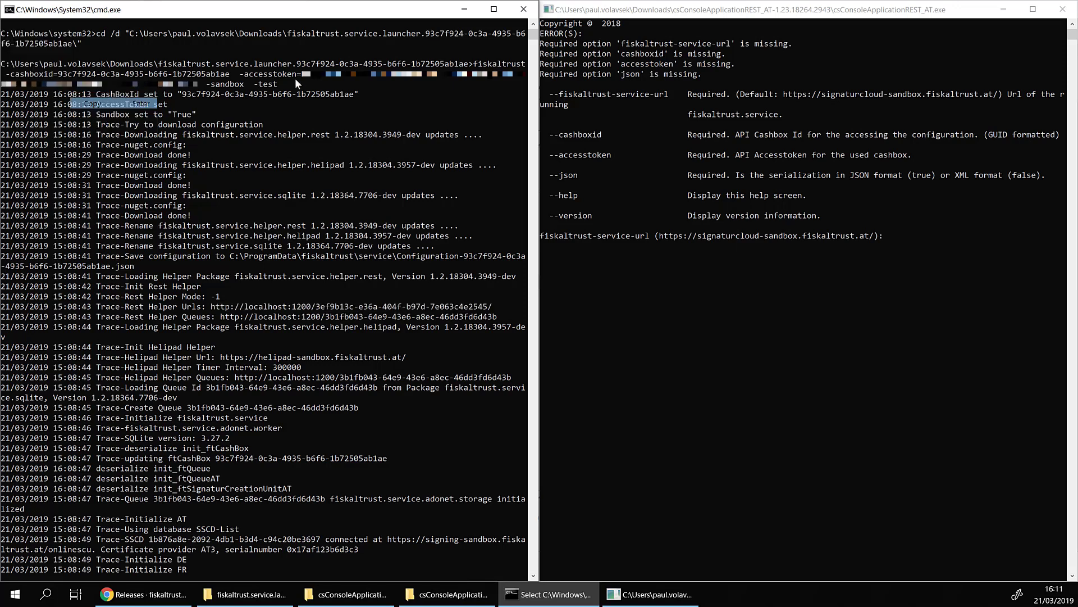
left_click(555, 14)
left_click(548, 10)
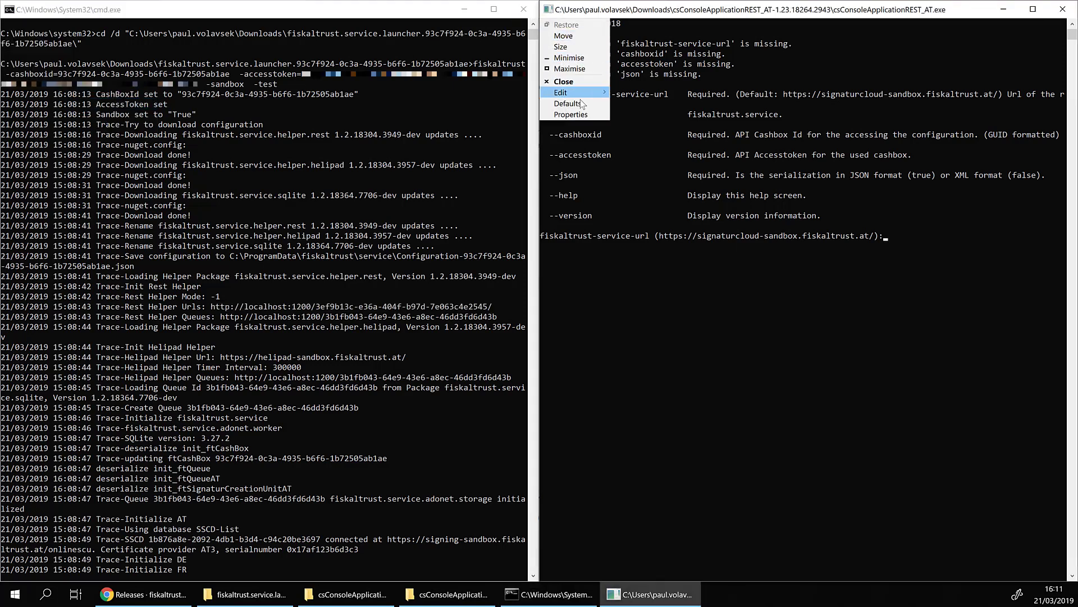
mouse_move(561, 93)
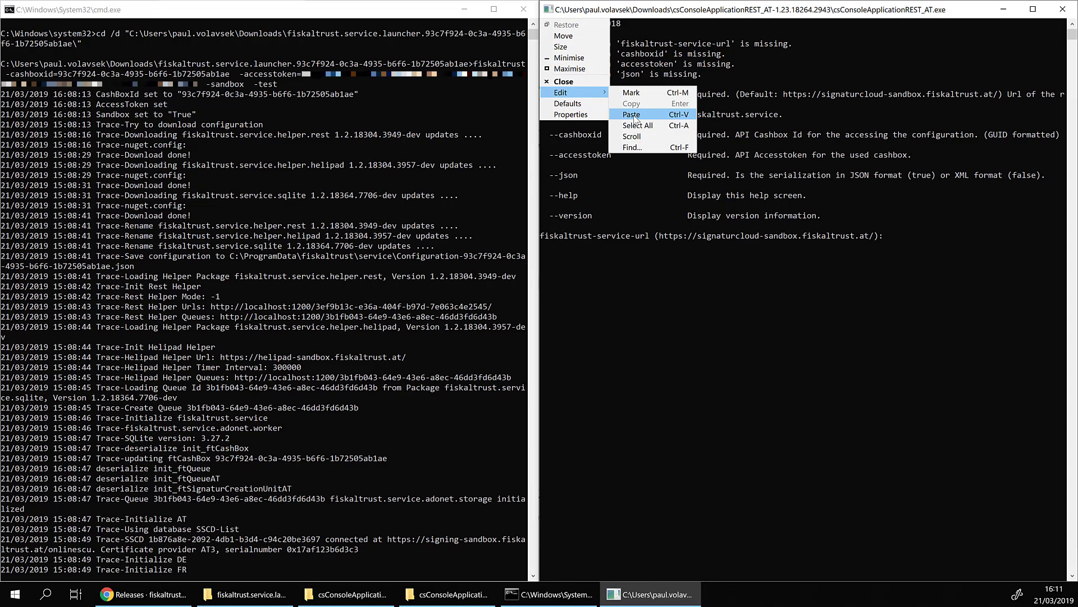
Step: Enter the REST helper URL and the launcher's cashbox ID at the demo's prompts
left_click(633, 115)
key("Return")
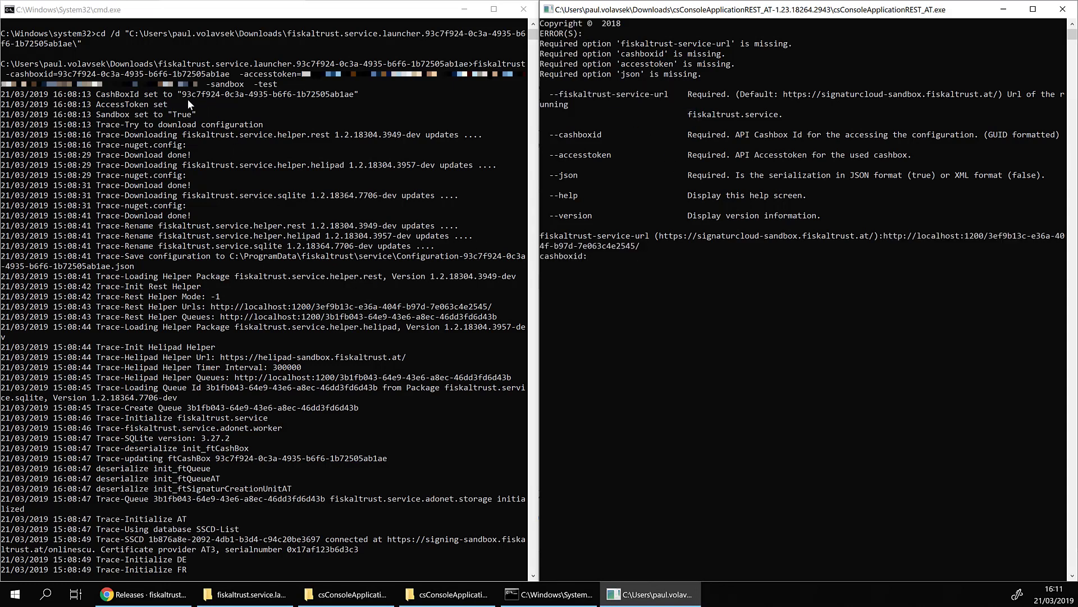
left_click(63, 77)
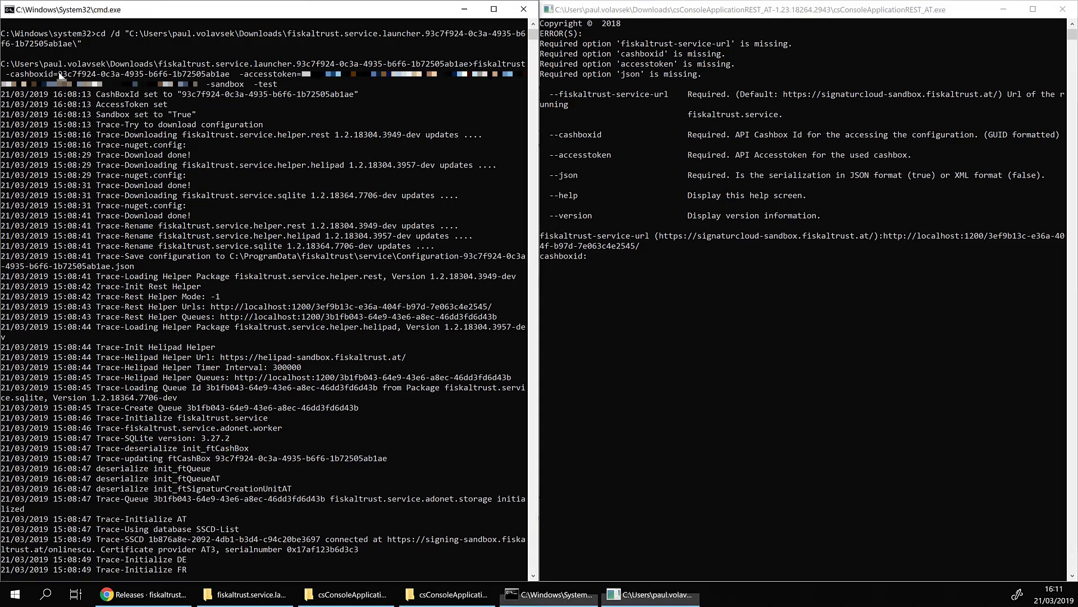
left_click(64, 74)
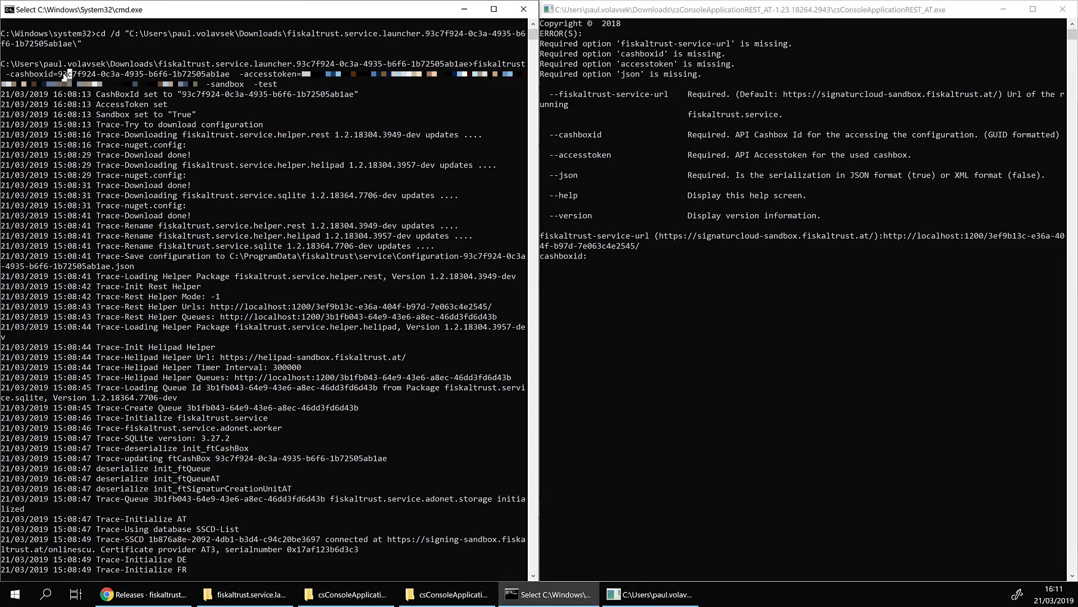
left_click(60, 73)
left_click_drag(59, 74, 228, 79)
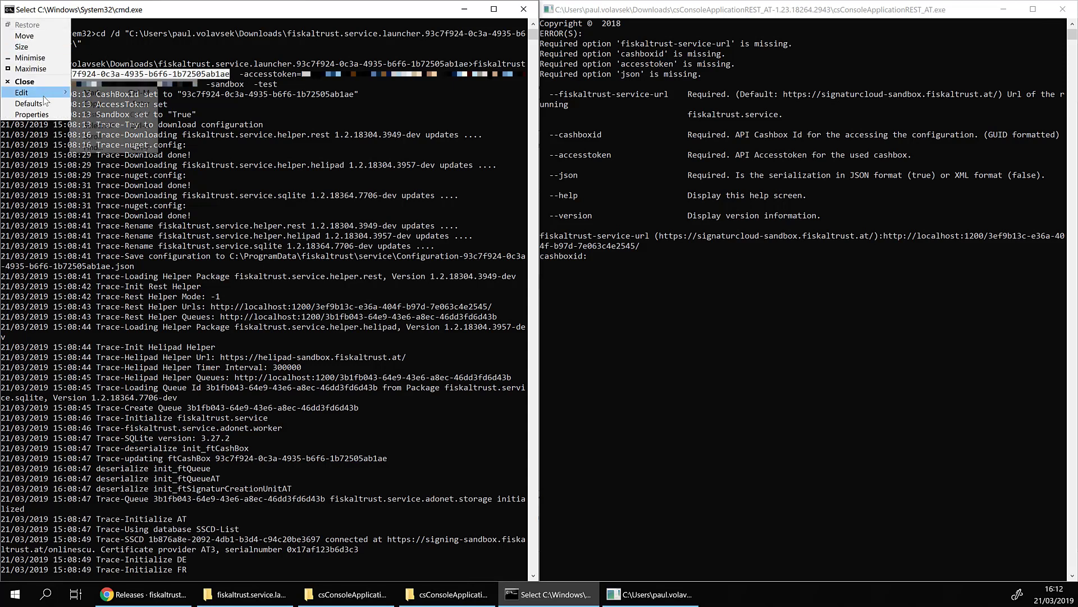
mouse_move(22, 92)
left_click(106, 102)
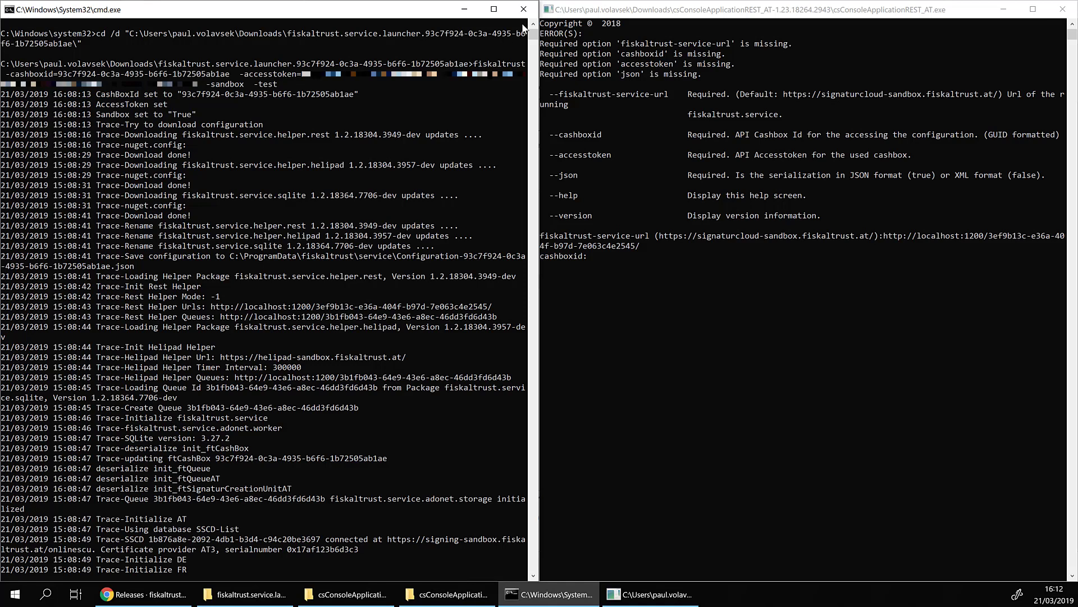
left_click(549, 10)
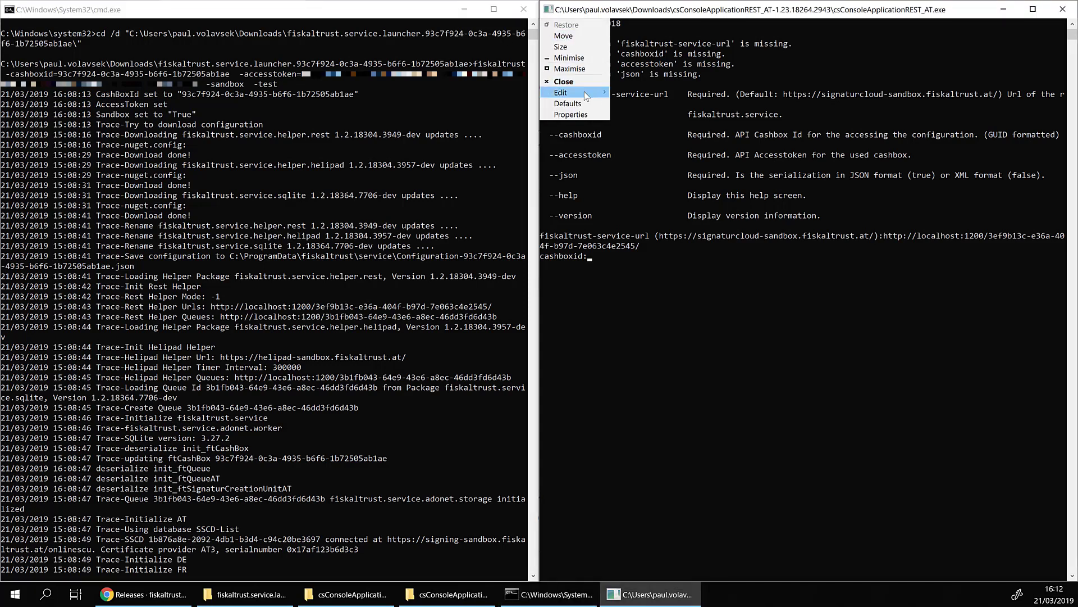
left_click(631, 114)
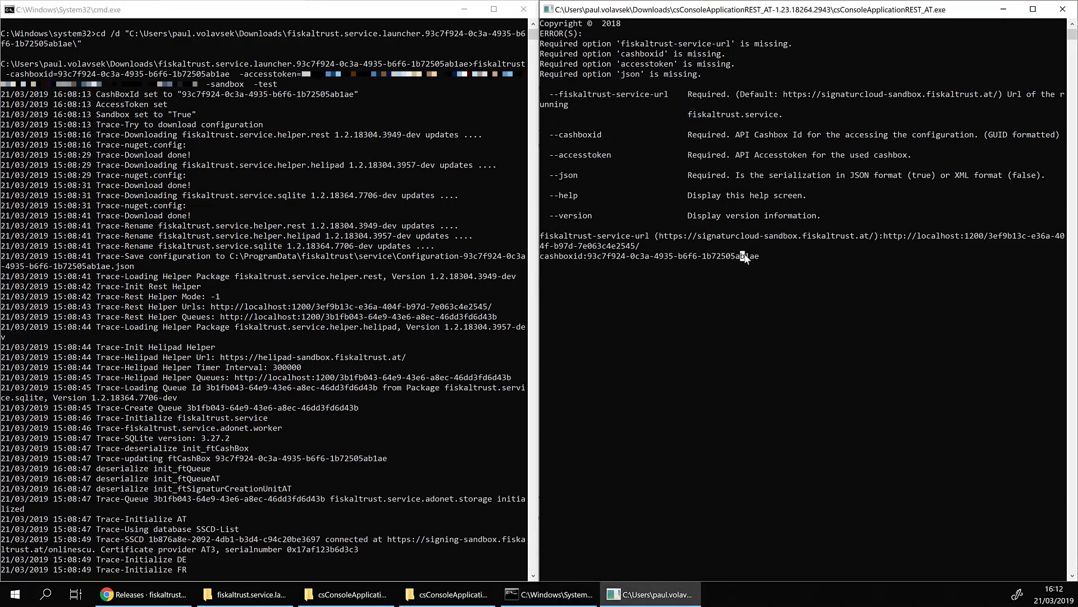
key("Return")
Step: Copy the access token from the launcher command and paste it into the demo
left_click(301, 75)
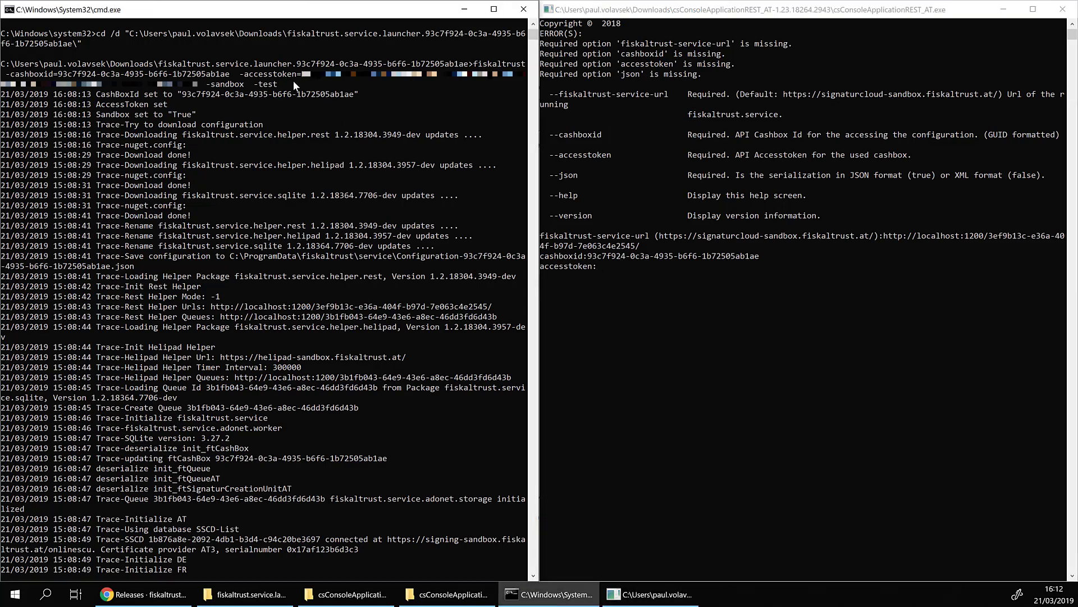
left_click_drag(302, 74, 195, 87)
left_click(9, 10)
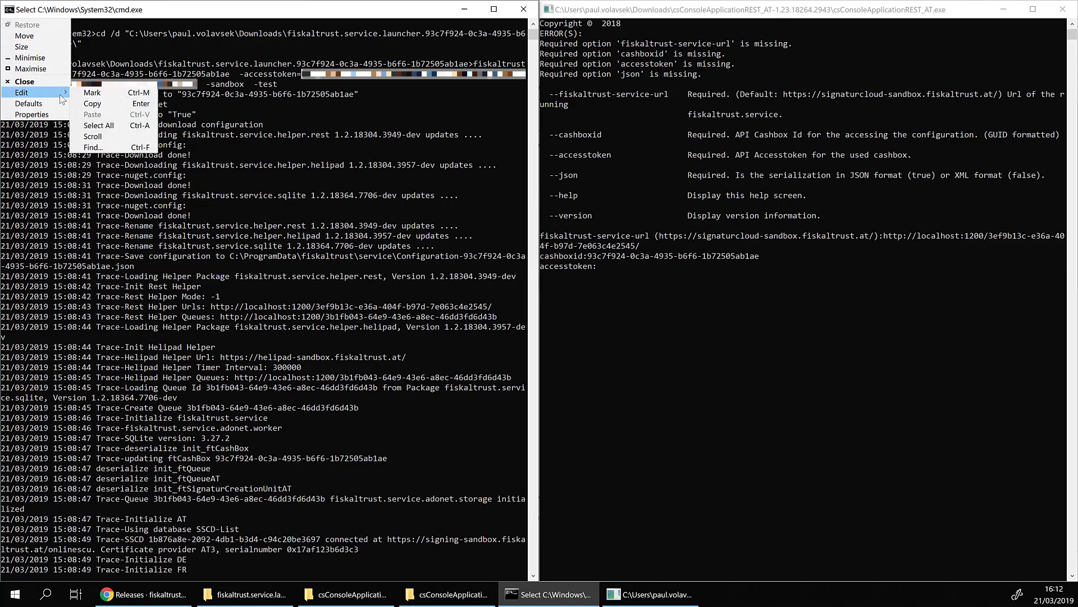
left_click(82, 99)
left_click(655, 287)
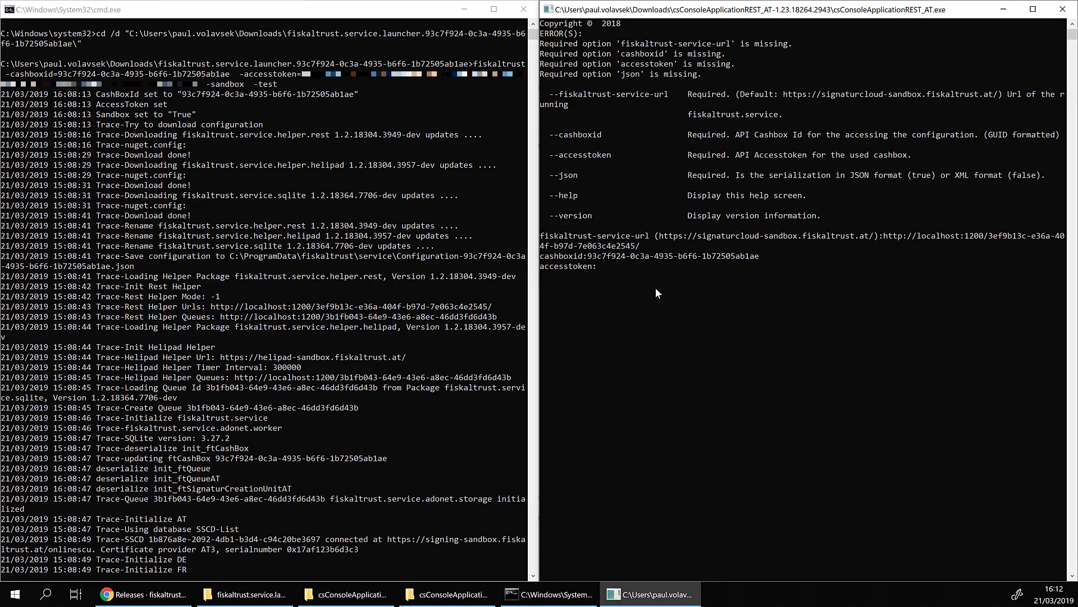
left_click(552, 11)
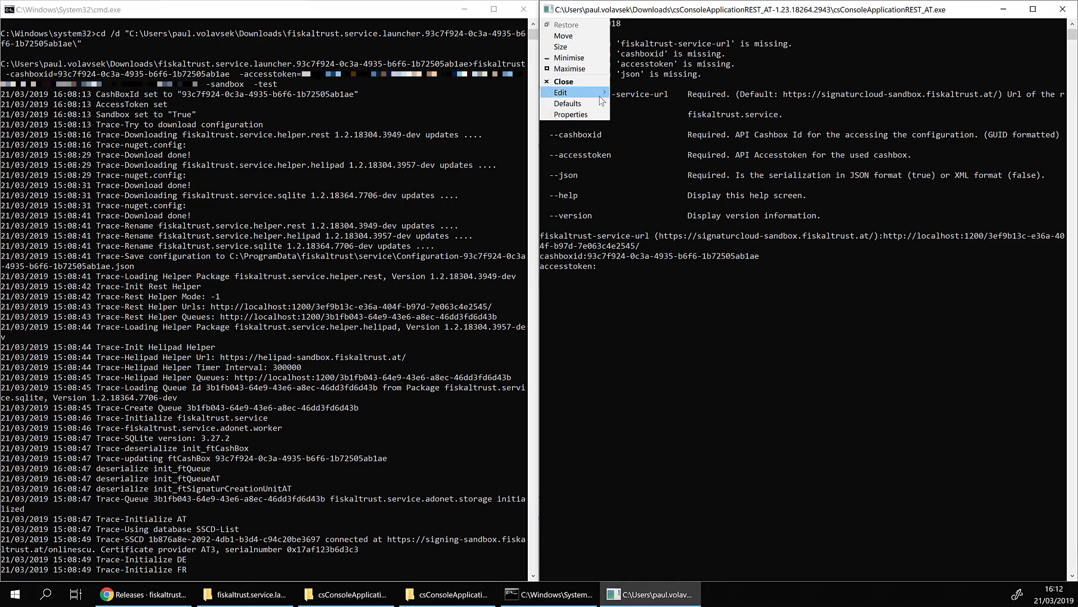
left_click(631, 114)
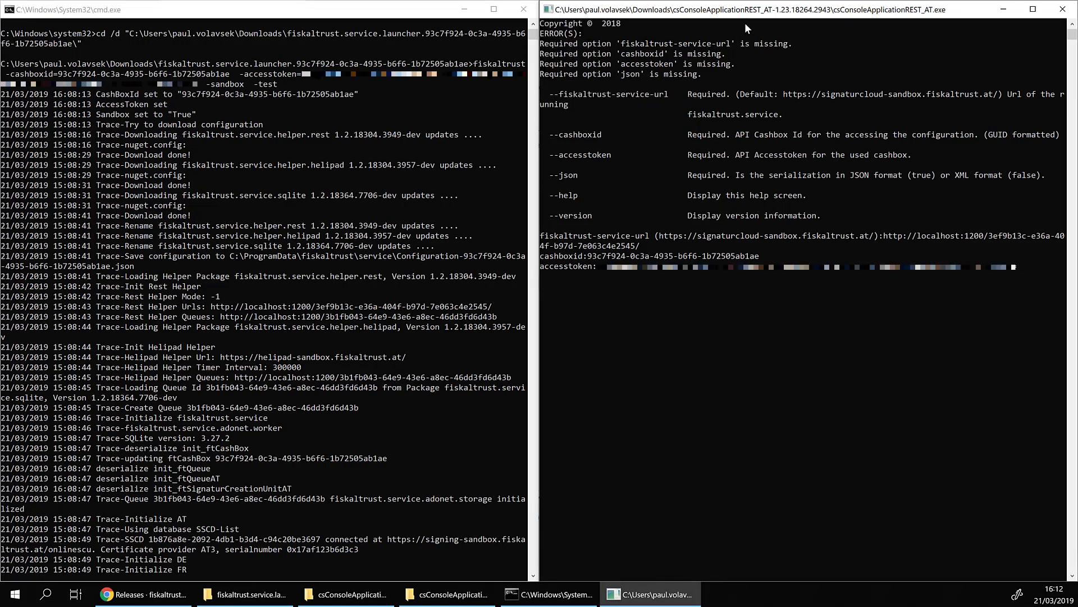
Step: Submit the access token and choose JSON serialization with 'true'
key("Return")
type("true")
key("Return")
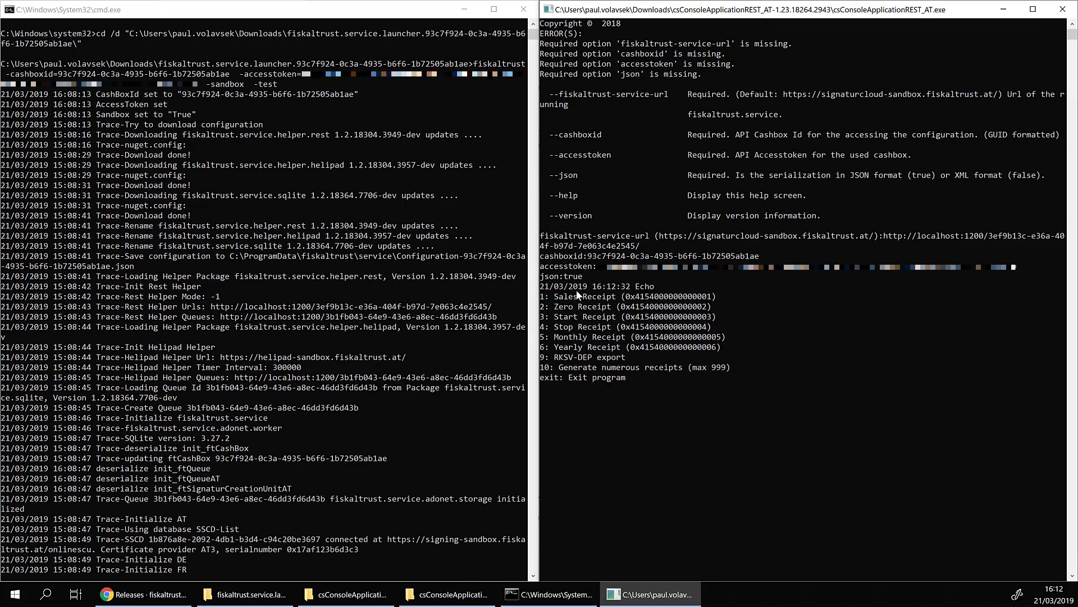
Step: Send a sales receipt (1) and a zero receipt (2)
scroll(416, 384, "down", 3)
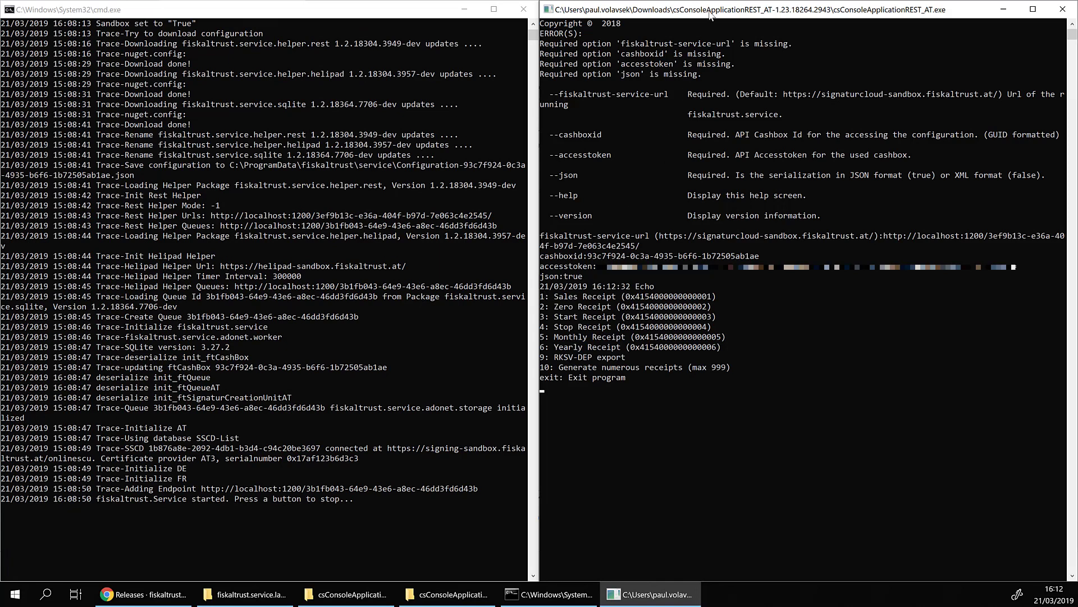
type("1")
key("Return")
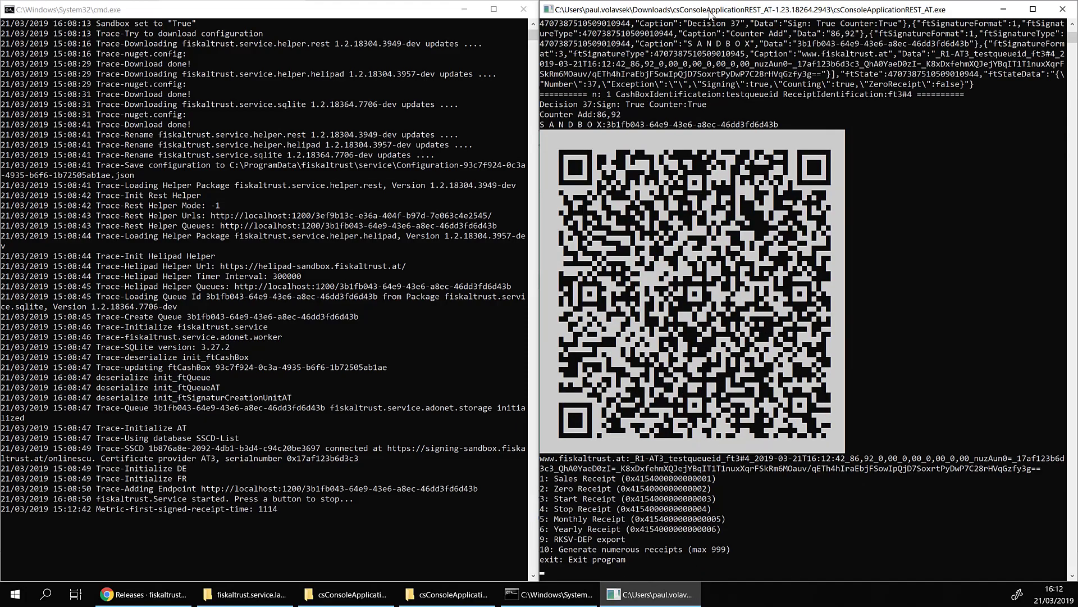
type("2")
key("Return")
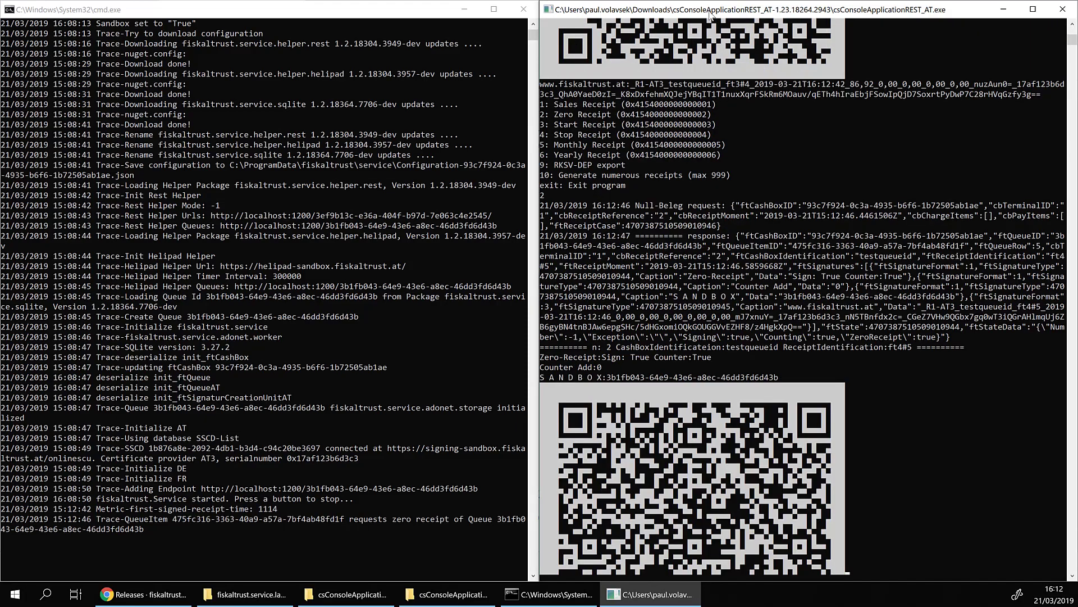